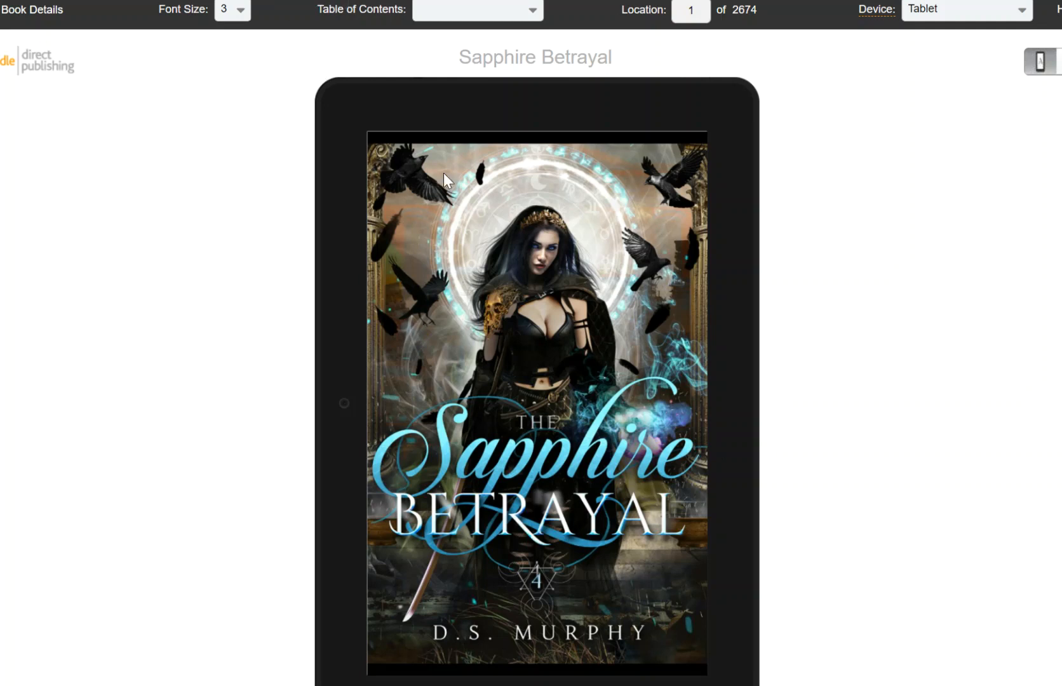
# Page through the previewed e-book from the cover to chapter 0 and display its Table of Contents options.
pyautogui.click(730, 407)
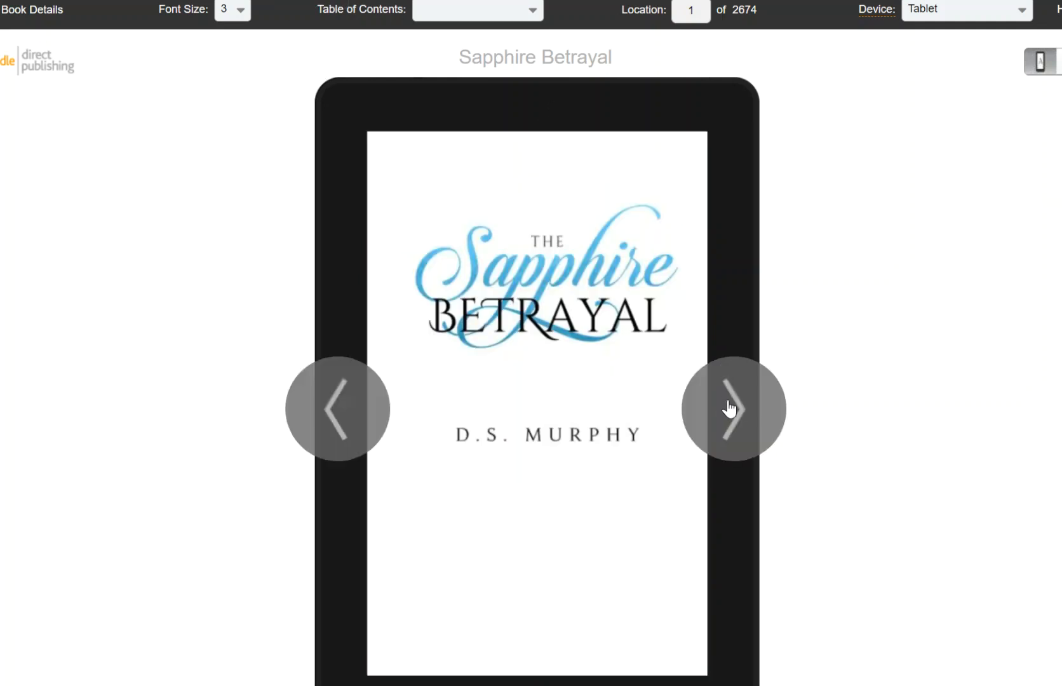
pyautogui.click(730, 407)
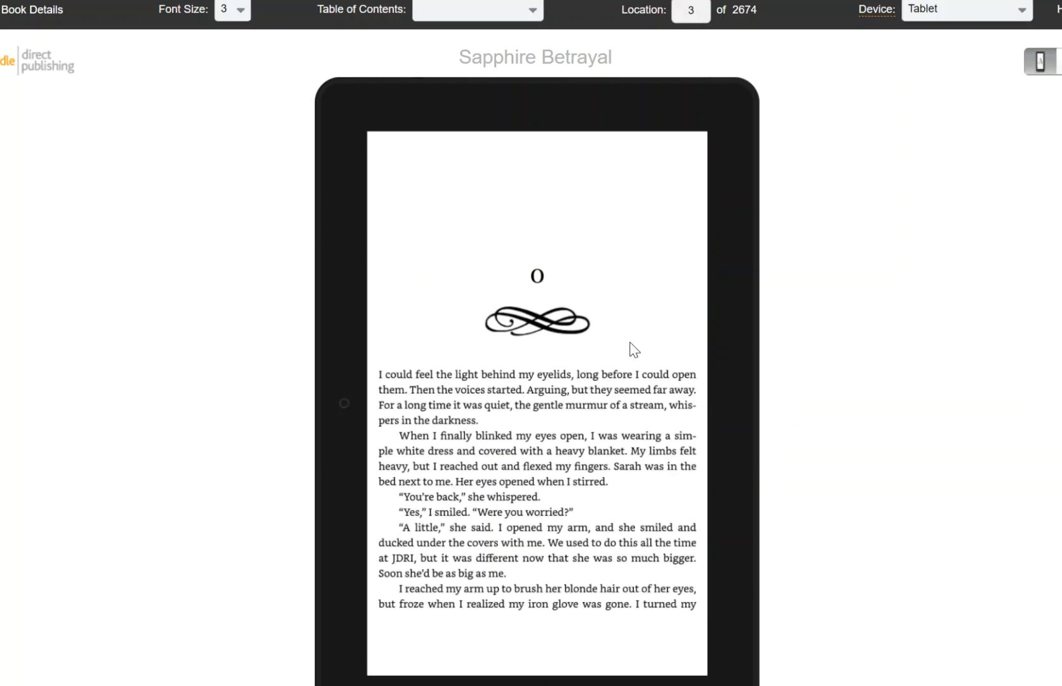
pyautogui.click(525, 24)
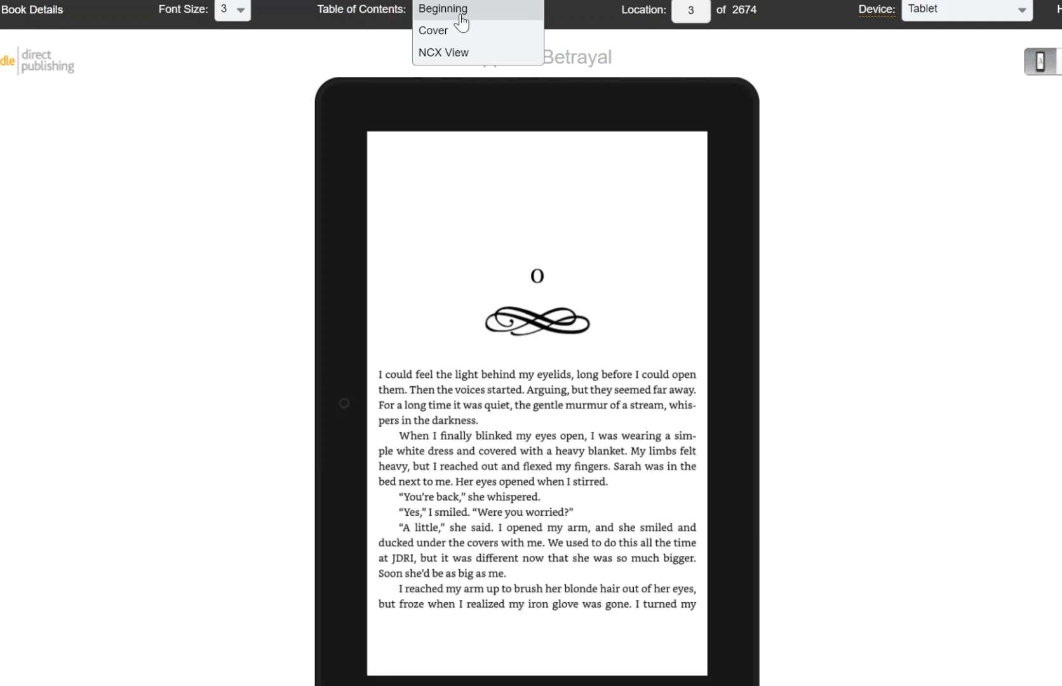
# Switch to the Word manuscript, go to chapter 2 and select its heading to check the applied style.
pyautogui.click(273, 1)
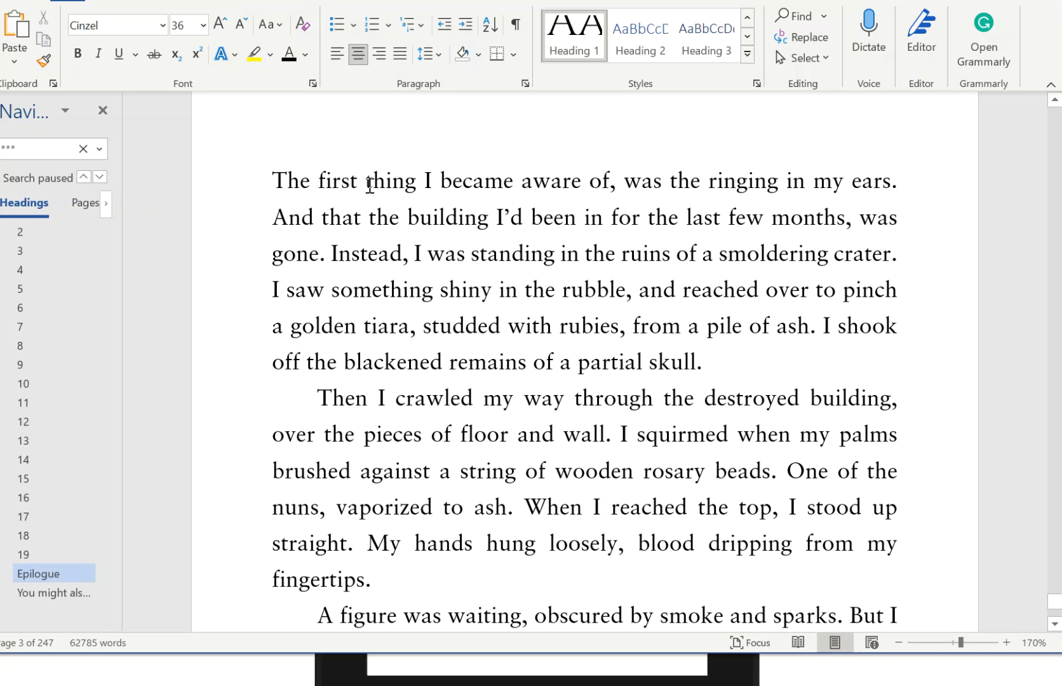
pyautogui.click(39, 231)
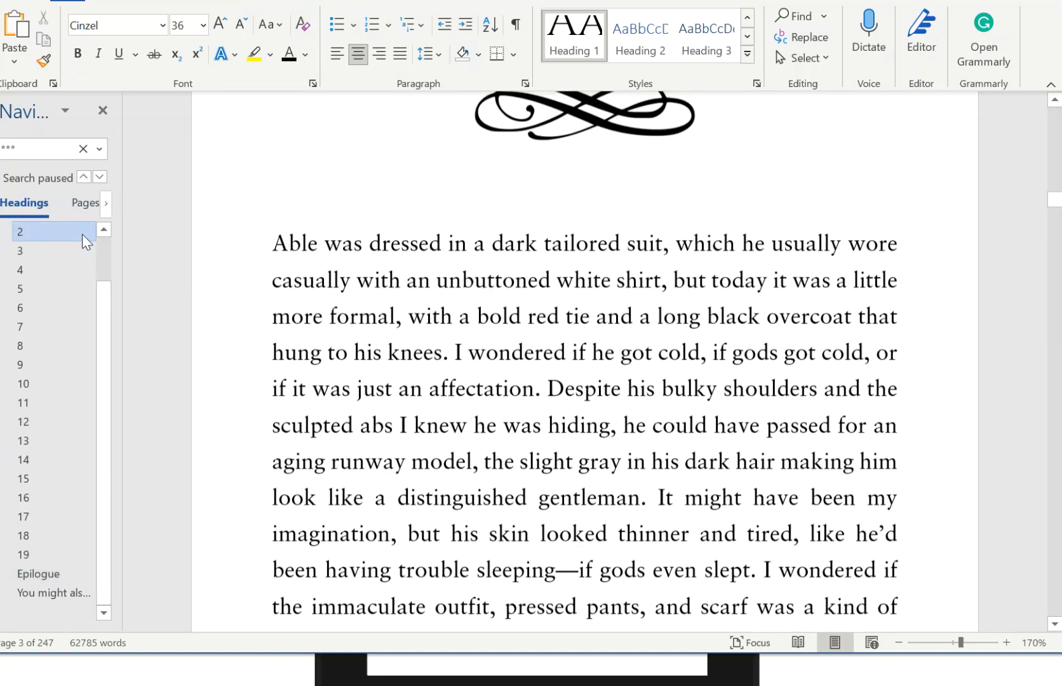
pyautogui.doubleClick(602, 278)
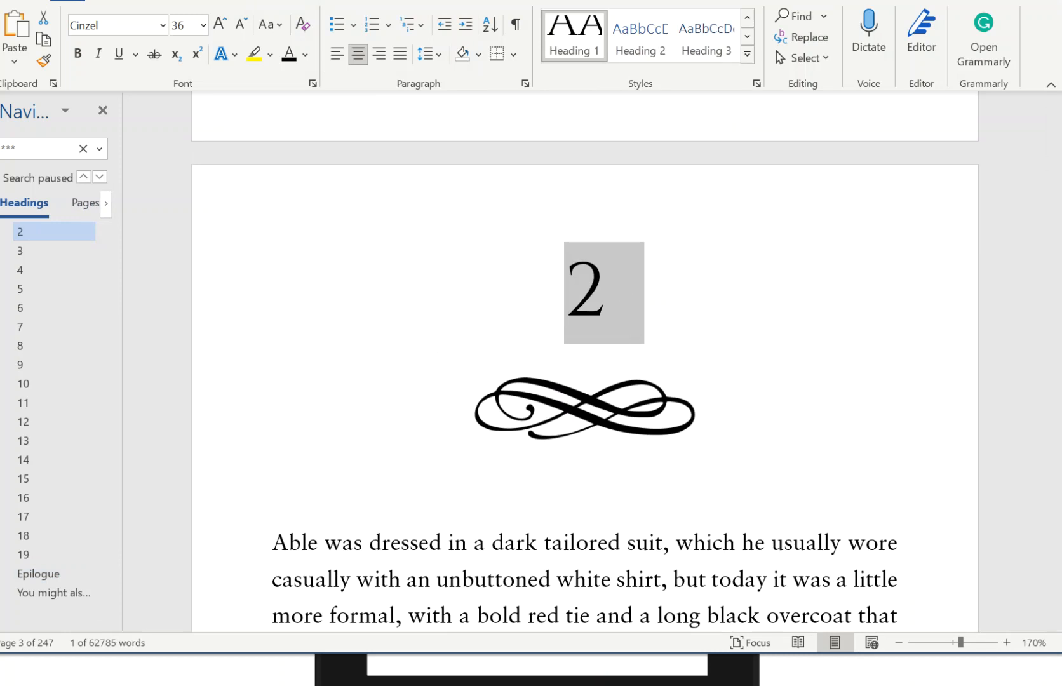
# Compare the e-book preview with the Word manuscript by checking the chapter 2 and chapter 4 headings.
pyautogui.hotkey('alt', 'Tab')
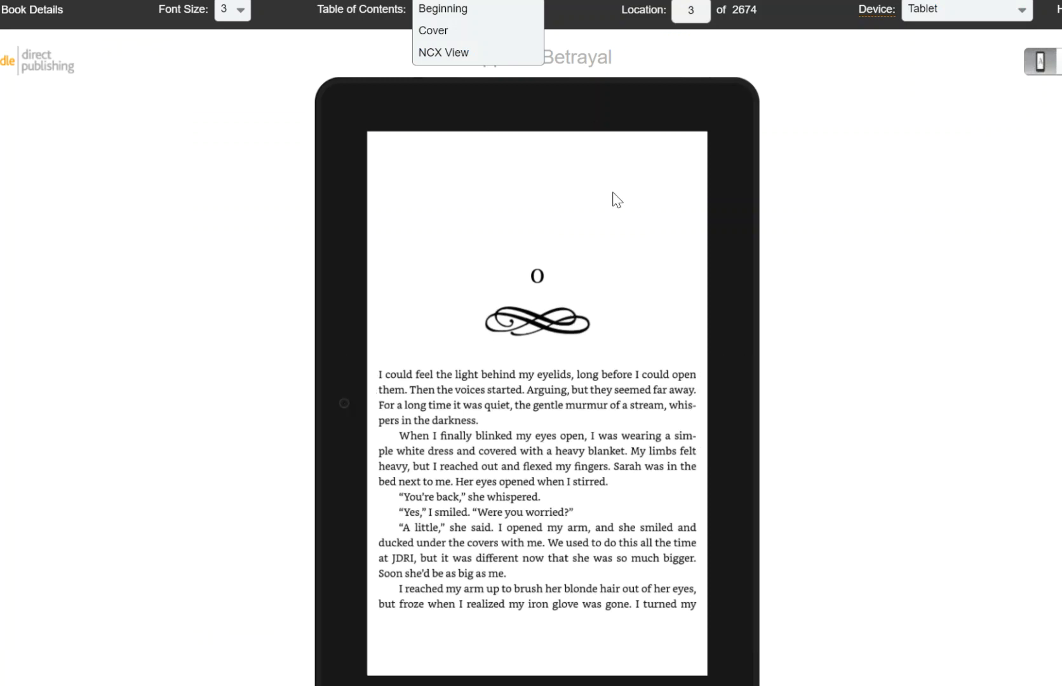
pyautogui.moveTo(254, 685)
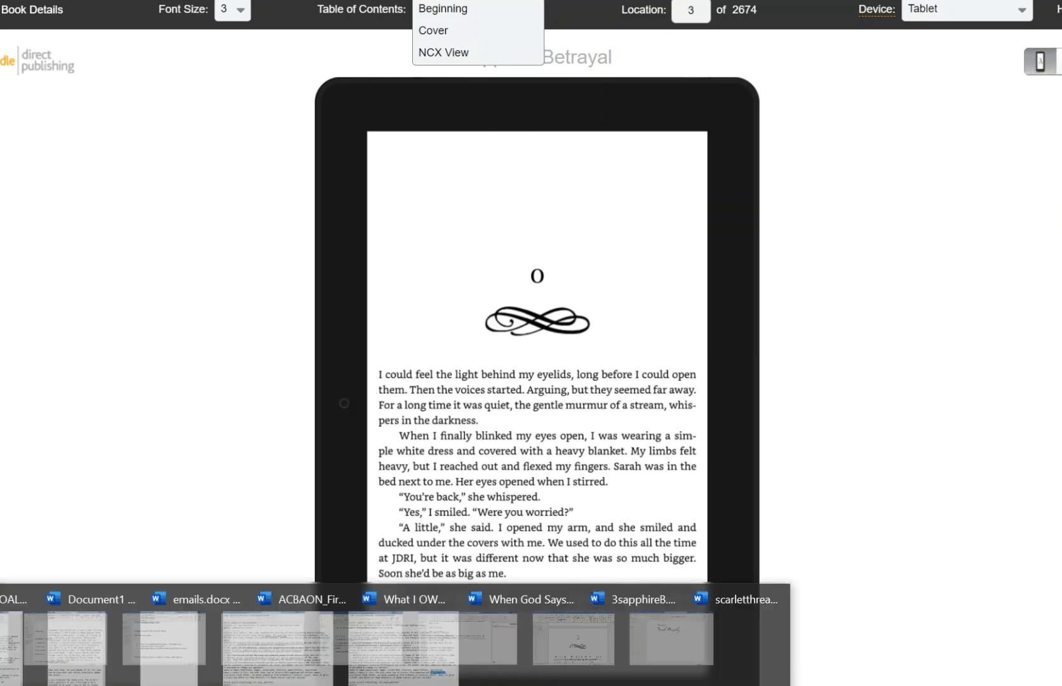
pyautogui.click(968, 653)
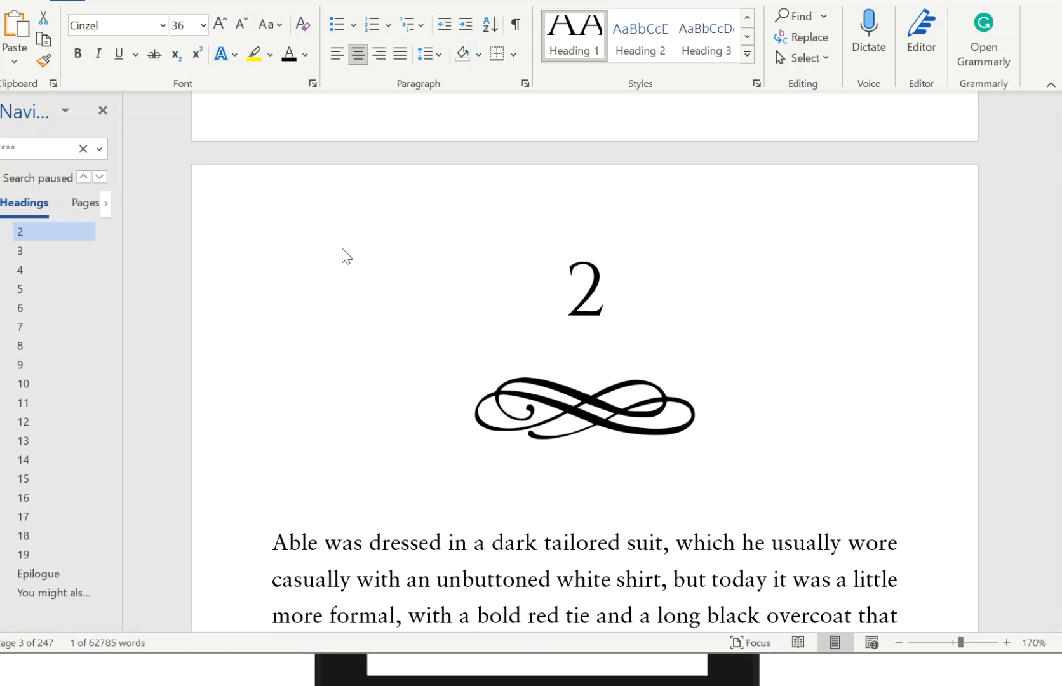
pyautogui.click(588, 295)
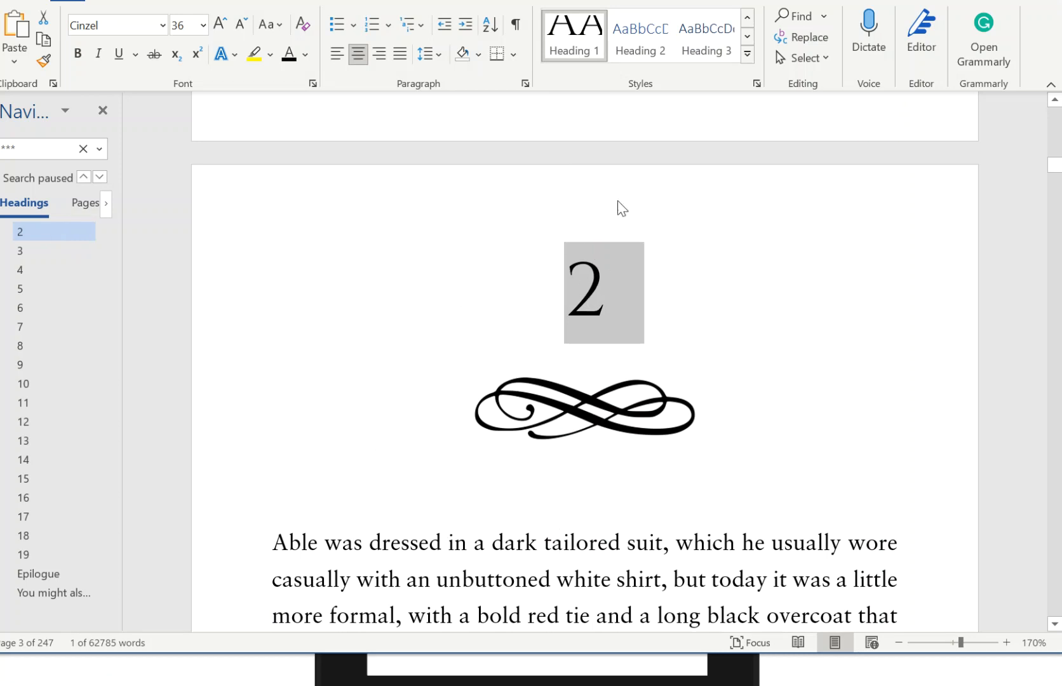
pyautogui.click(38, 269)
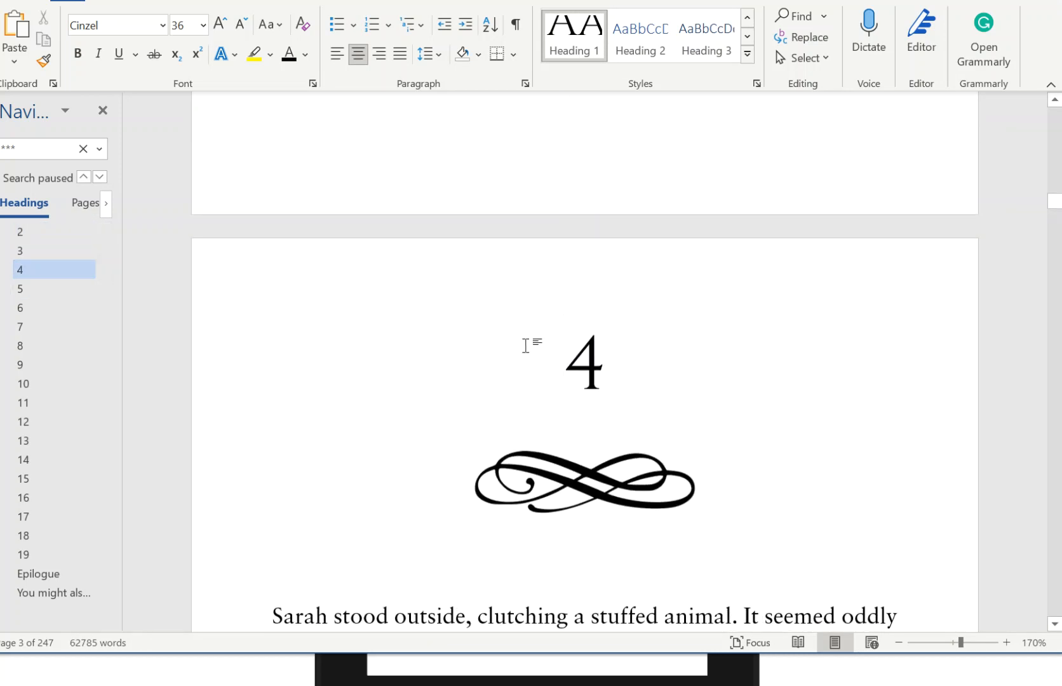
# Go to the table of contents near the manuscript's beginning and select it to examine its chapter entries.
pyautogui.scroll(3, 534, 351)
pyautogui.moveTo(1054, 202); pyautogui.dragTo(1028, 145)
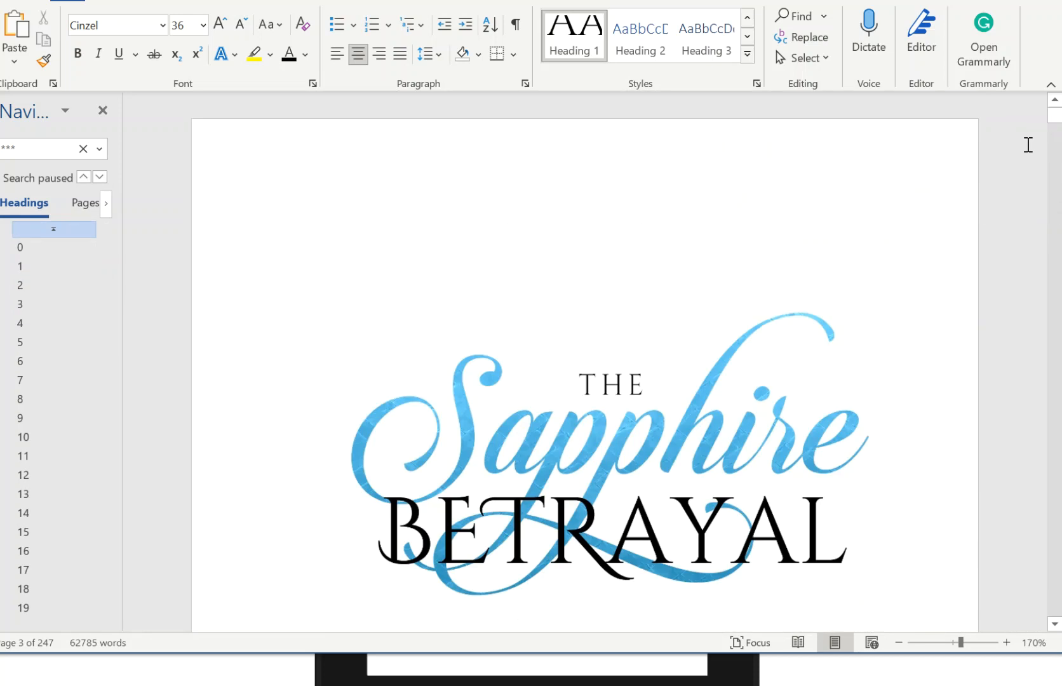
pyautogui.click(52, 248)
pyautogui.scroll(8, 438, 356)
pyautogui.scroll(4, 447, 348)
pyautogui.scroll(-3, 446, 349)
pyautogui.moveTo(438, 482); pyautogui.dragTo(273, 311)
pyautogui.scroll(4, 320, 347)
pyautogui.scroll(5, 320, 346)
pyautogui.moveTo(320, 346); pyautogui.dragTo(251, 325)
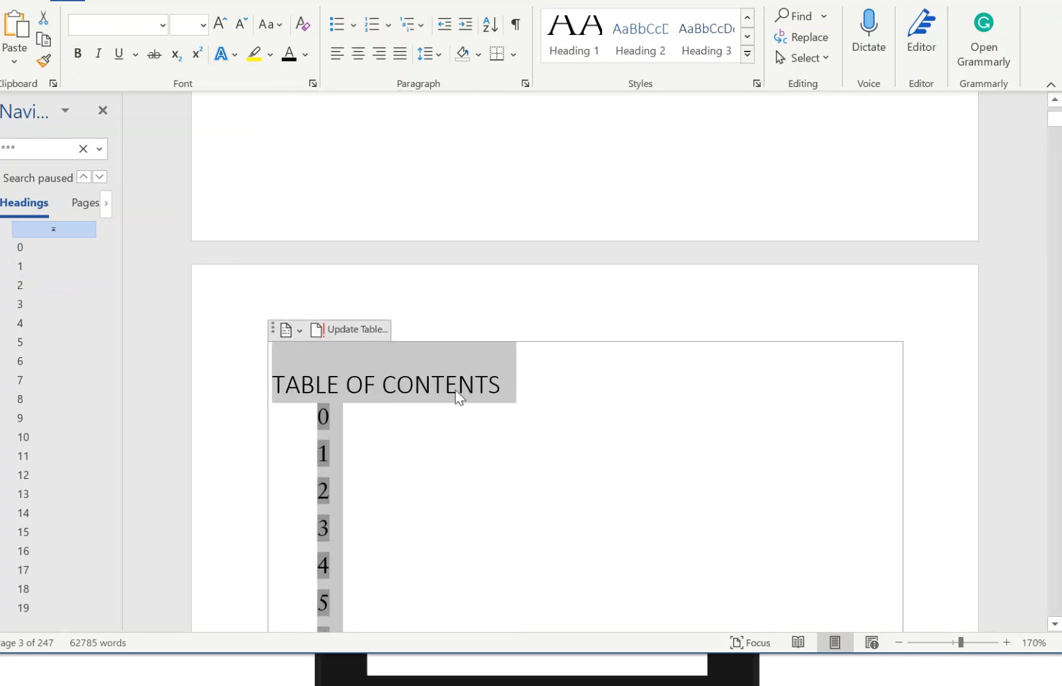
pyautogui.scroll(-3, 445, 395)
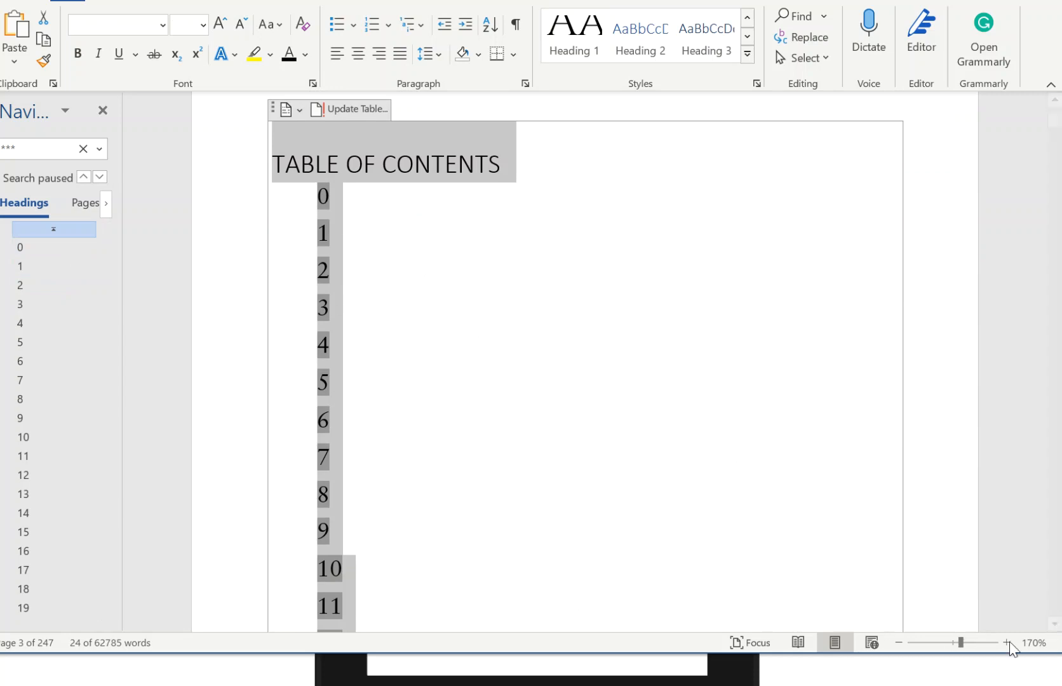
pyautogui.moveTo(1053, 660); pyautogui.dragTo(1051, 676)
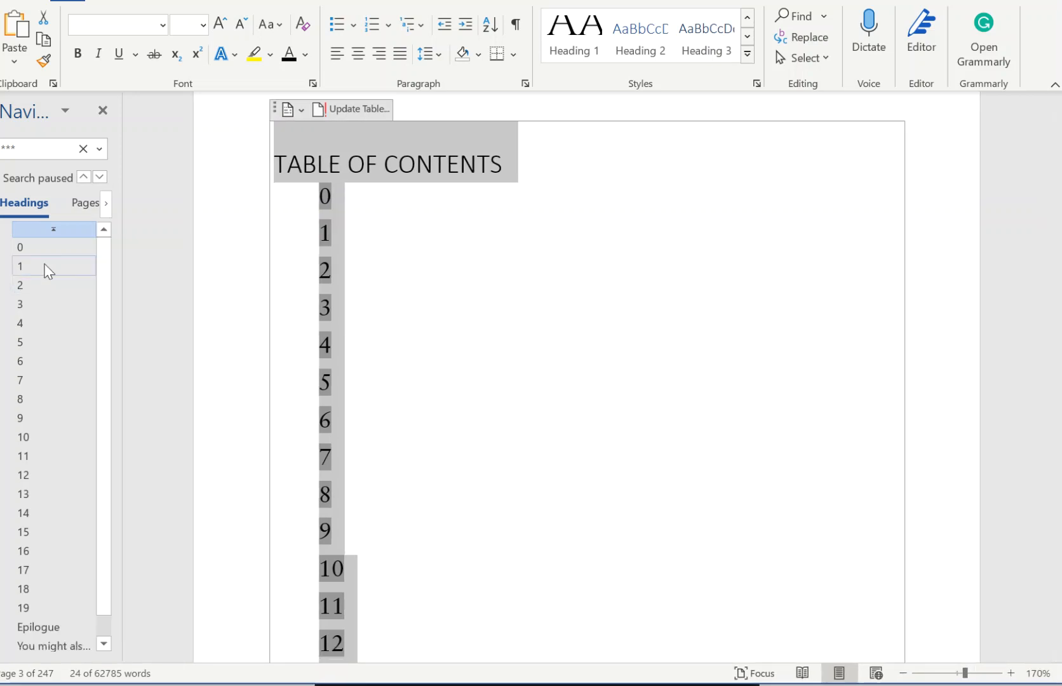
# Switch back to the e-book preview and check its title page and Table of Contents options.
pyautogui.click(67, 264)
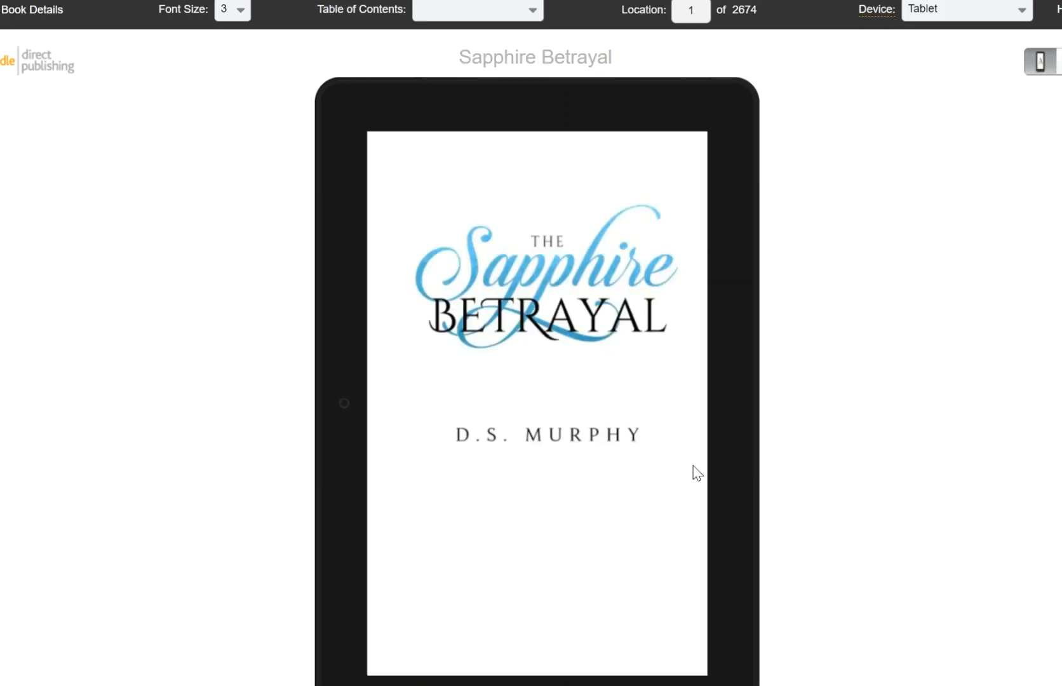
pyautogui.moveTo(727, 405)
pyautogui.moveTo(759, 420)
pyautogui.click(443, 25)
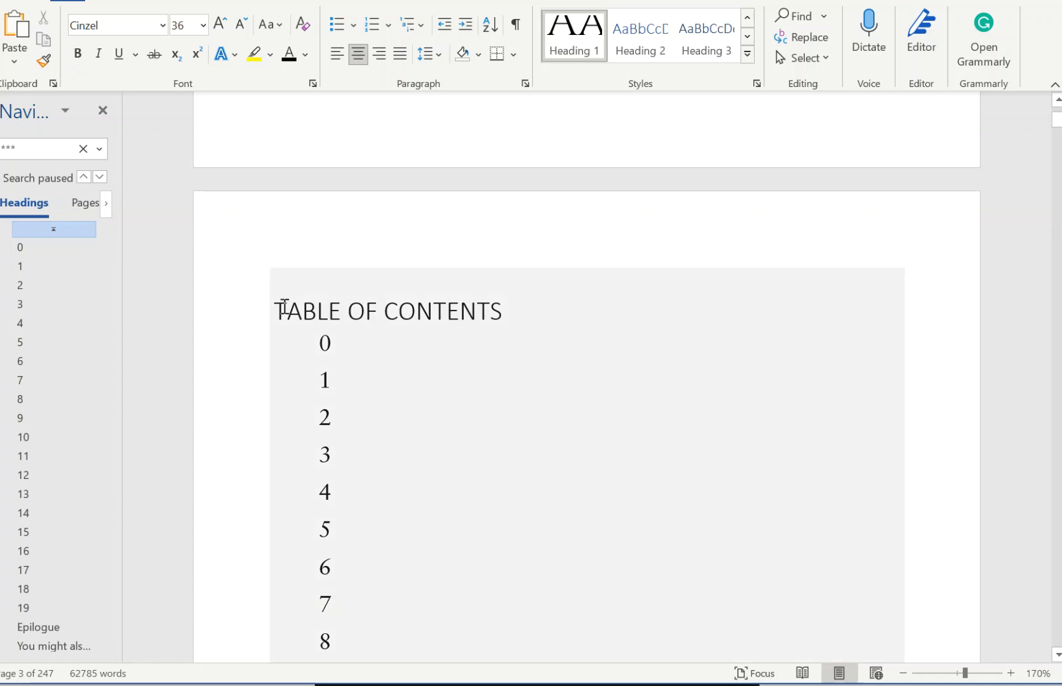
# Delete the existing table of contents from the Word manuscript.
pyautogui.click(277, 299)
pyautogui.click(277, 299)
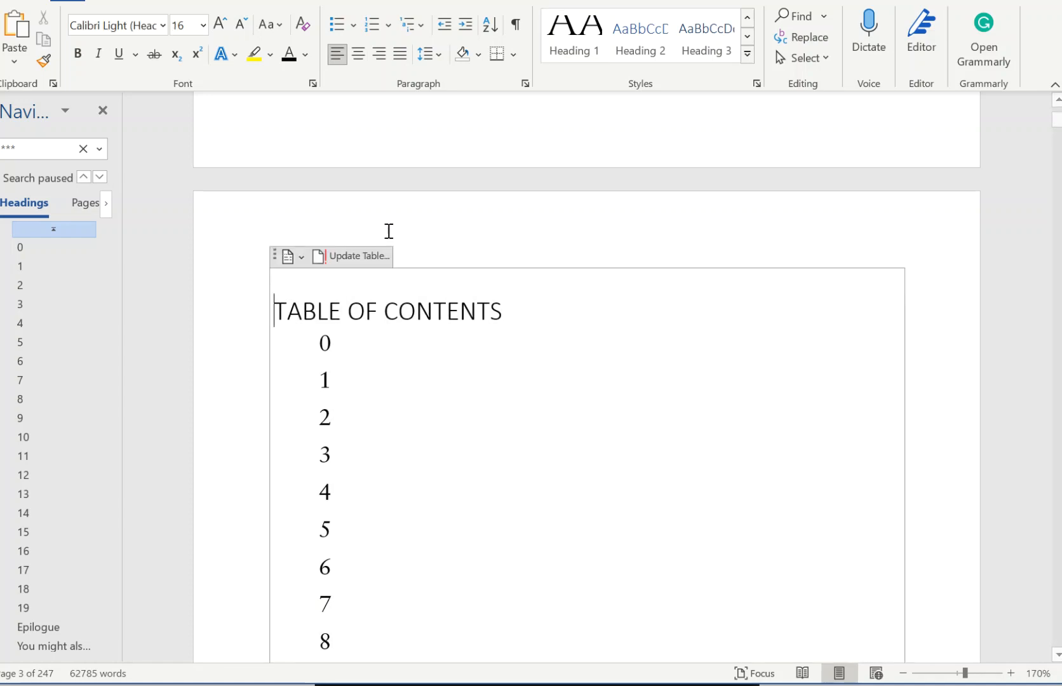
pyautogui.moveTo(436, 262); pyautogui.dragTo(485, 414)
pyautogui.press('Delete')
pyautogui.scroll(10, 357, 325)
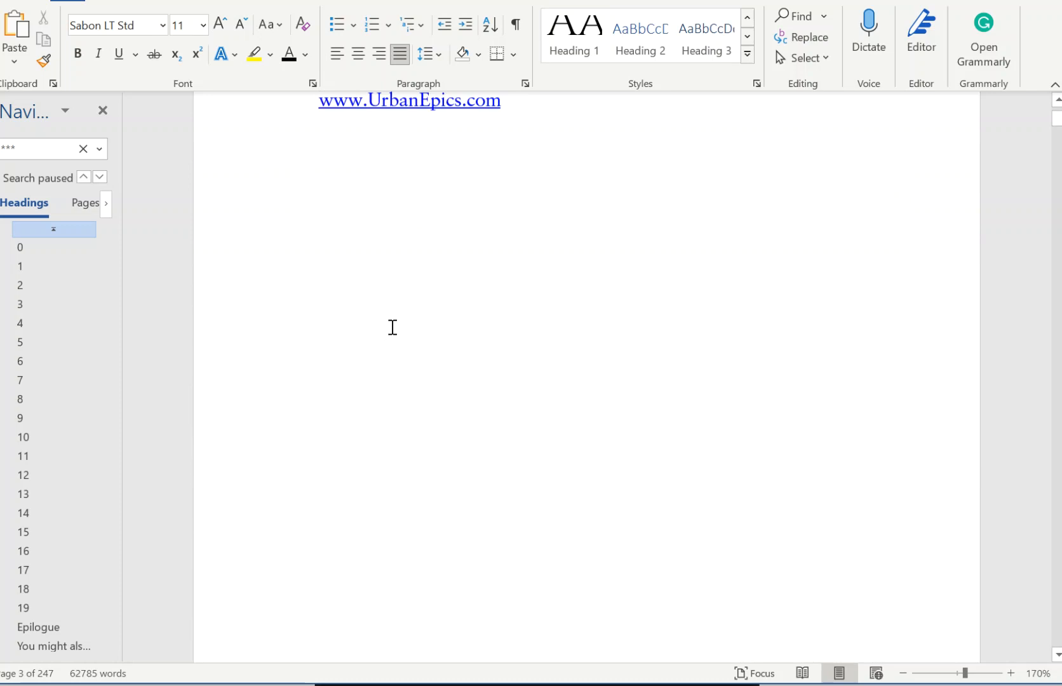
# Insert an Automatic Table 1 table of contents on the emptied contents page.
pyautogui.scroll(-8, 394, 329)
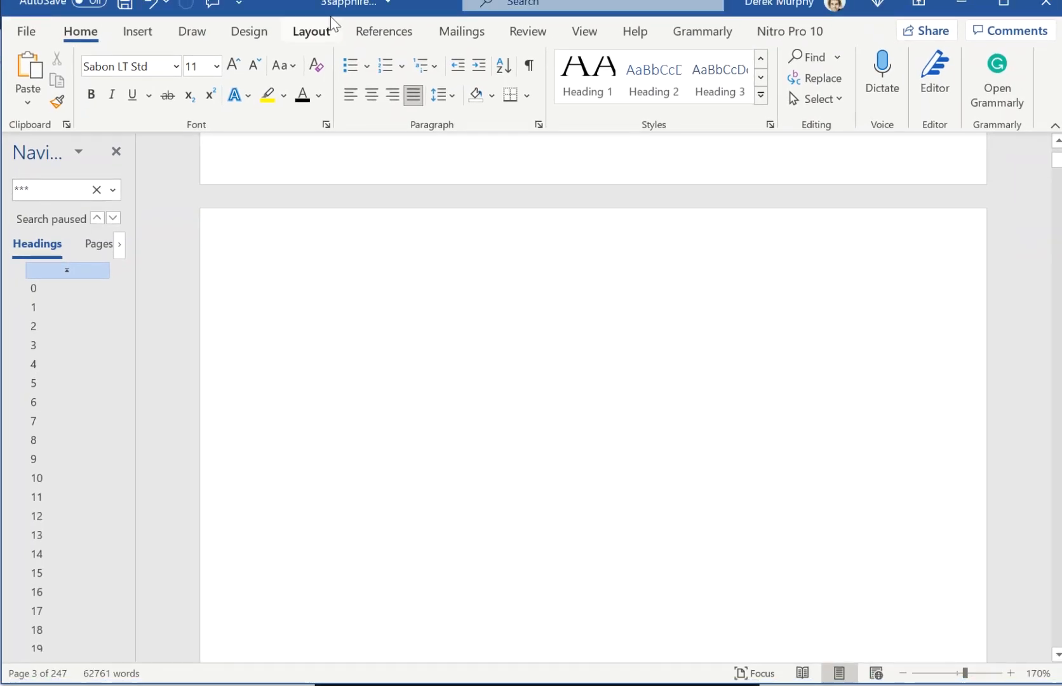
pyautogui.click(346, 33)
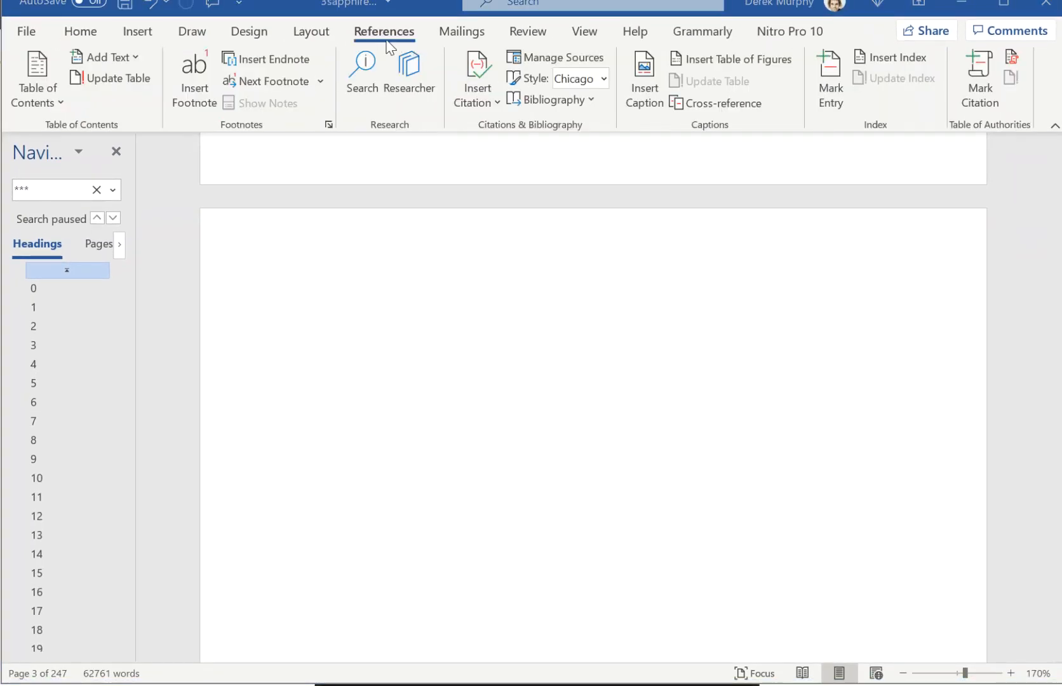
pyautogui.click(51, 91)
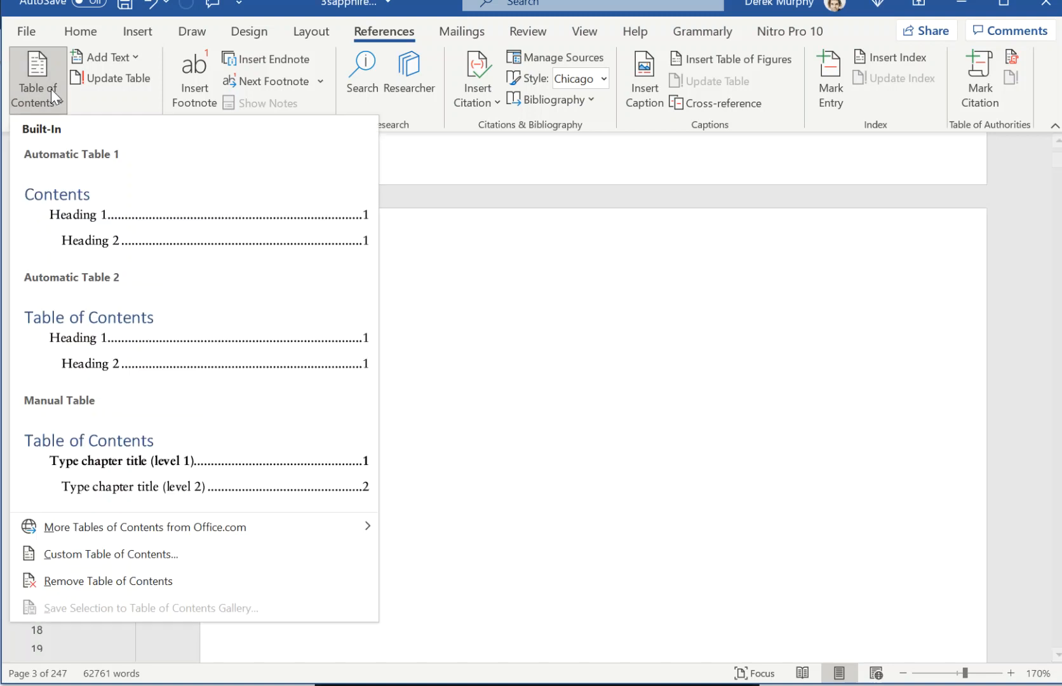
pyautogui.click(197, 217)
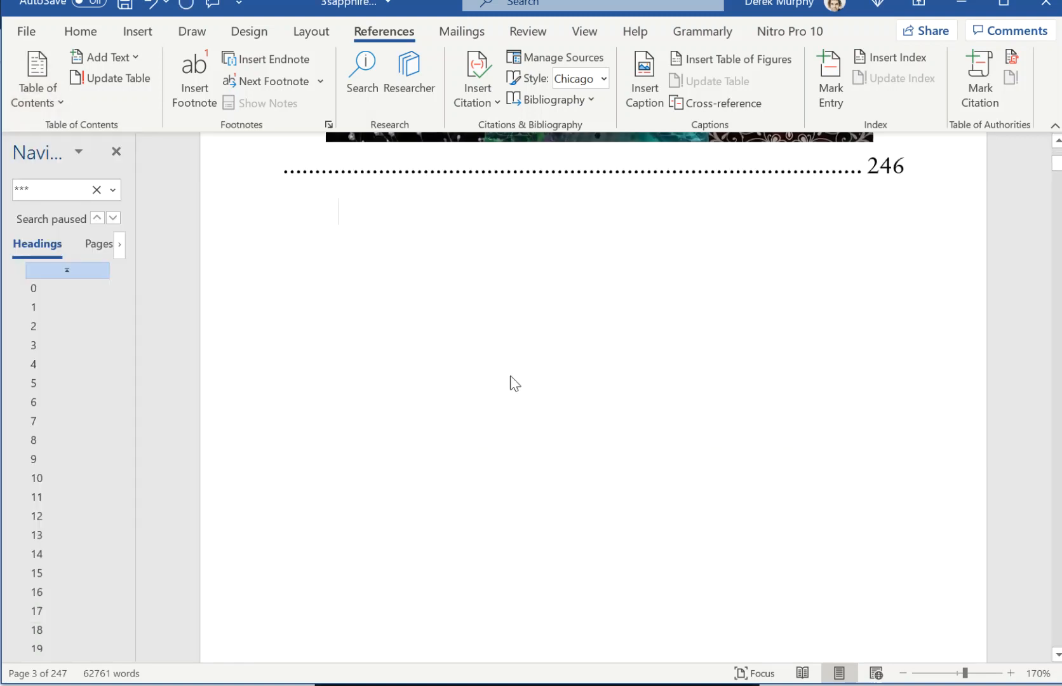
# Delete the book covers image from the new table of contents.
pyautogui.click(531, 372)
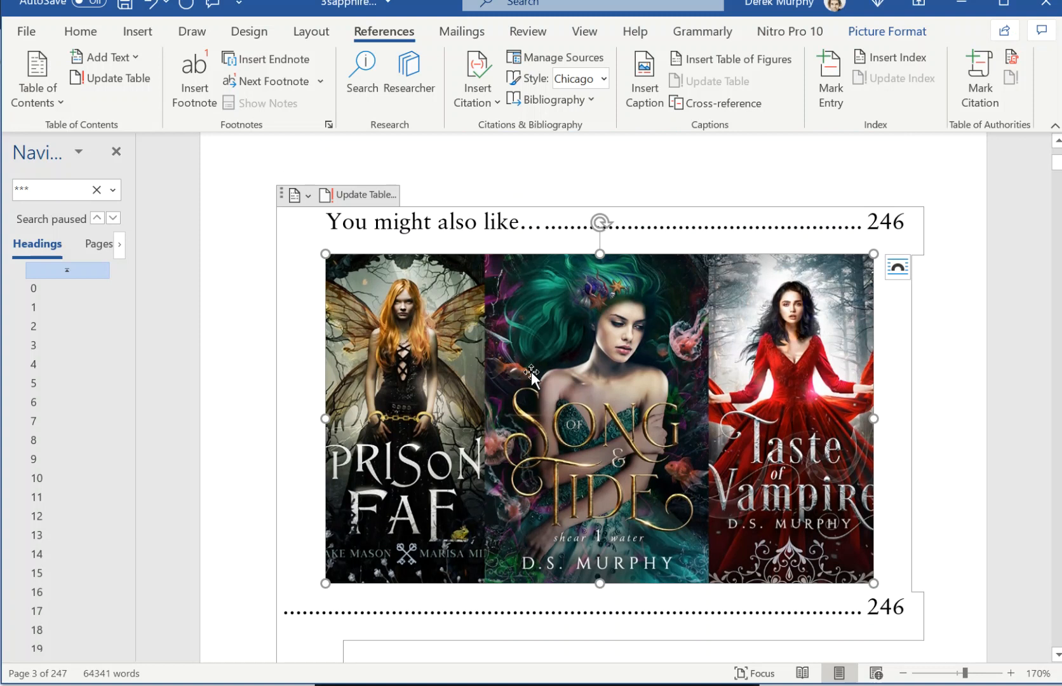
pyautogui.press('Delete')
pyautogui.click(419, 275)
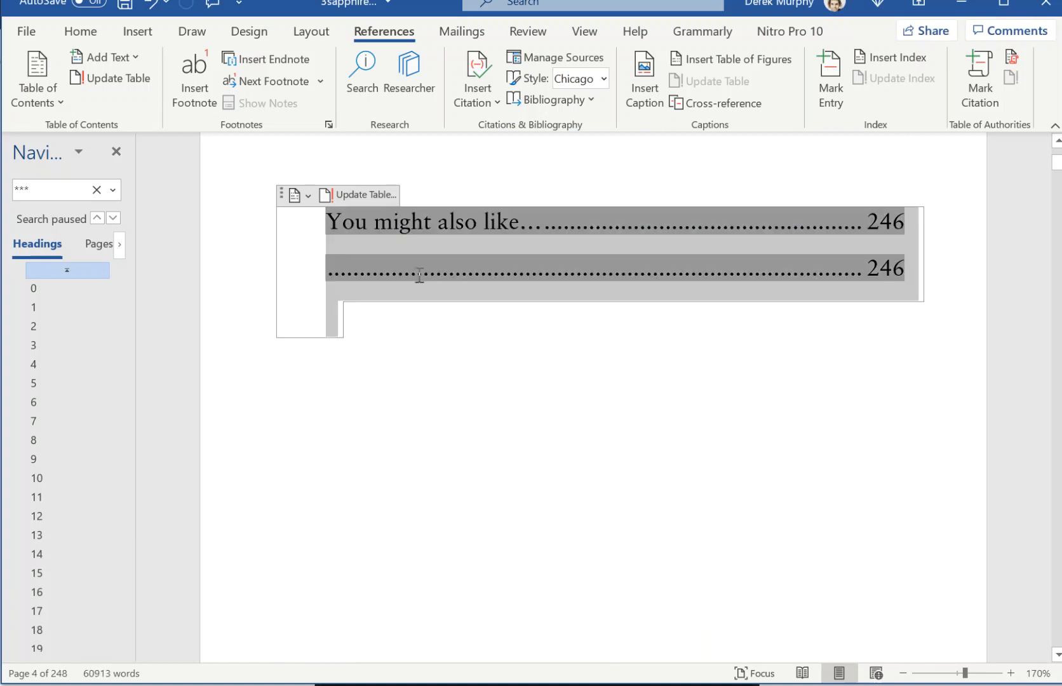
pyautogui.scroll(2, 327, 306)
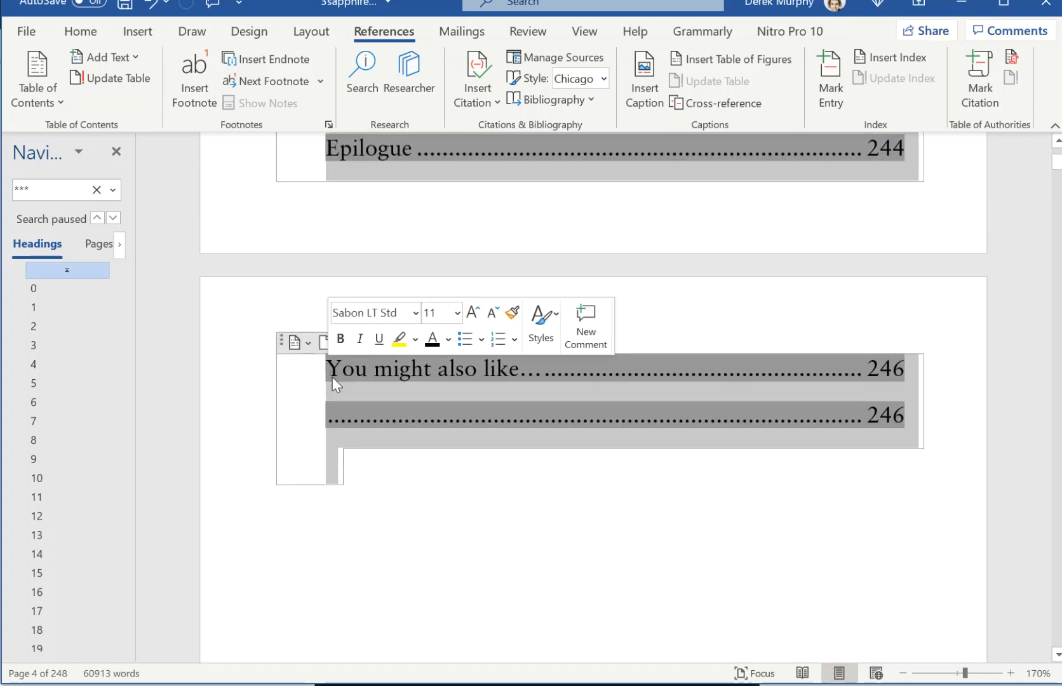
pyautogui.press('Delete')
pyautogui.scroll(3, 361, 395)
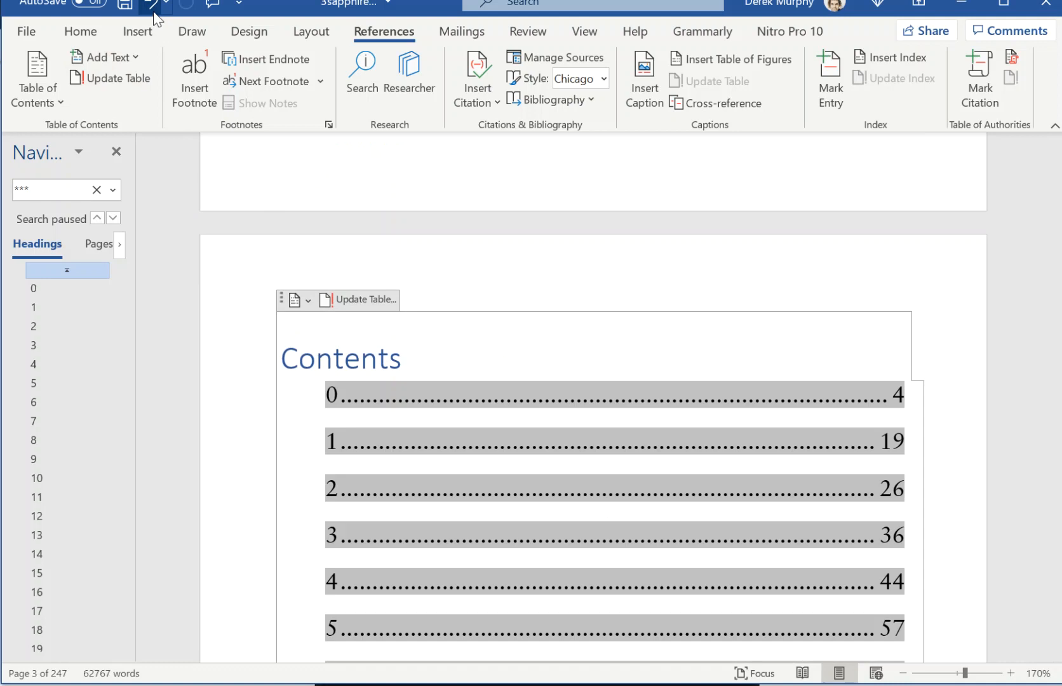
pyautogui.click(150, 3)
# Delete the "You might also like…" entry and the blank entry below it from the table of contents.
pyautogui.scroll(-10, 552, 537)
pyautogui.scroll(-6, 551, 527)
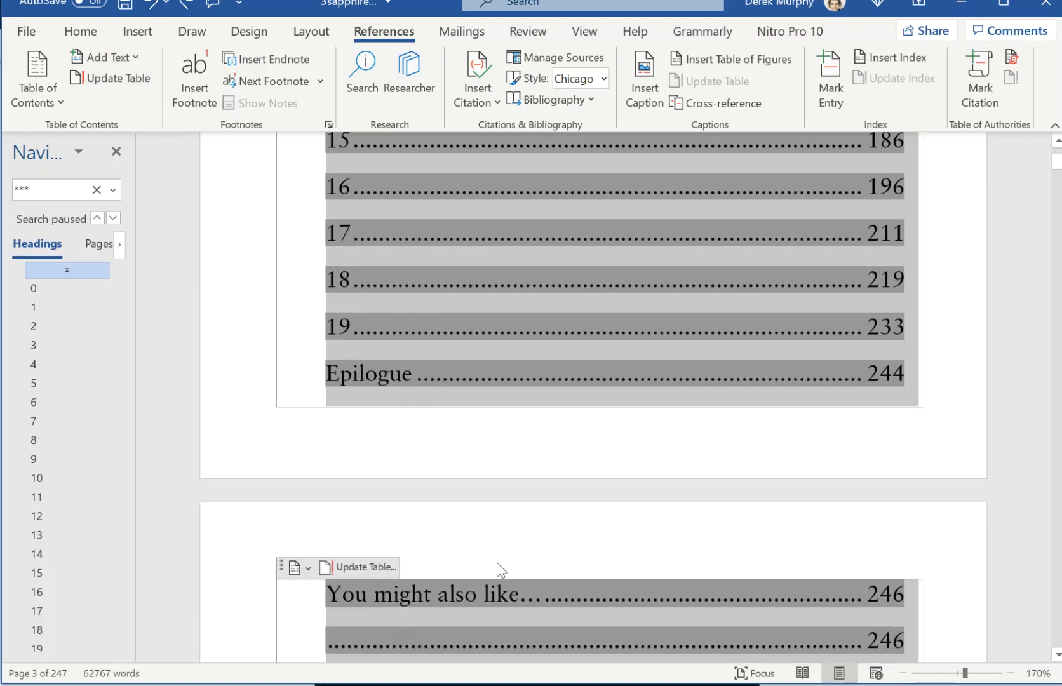
pyautogui.click(486, 420)
pyautogui.moveTo(334, 378); pyautogui.dragTo(776, 416)
pyautogui.scroll(1, 799, 428)
pyautogui.press('Delete')
# Review the chapter entries and page numbers in the new table of contents from the Epilogue up to chapter 0.
pyautogui.scroll(5, 648, 385)
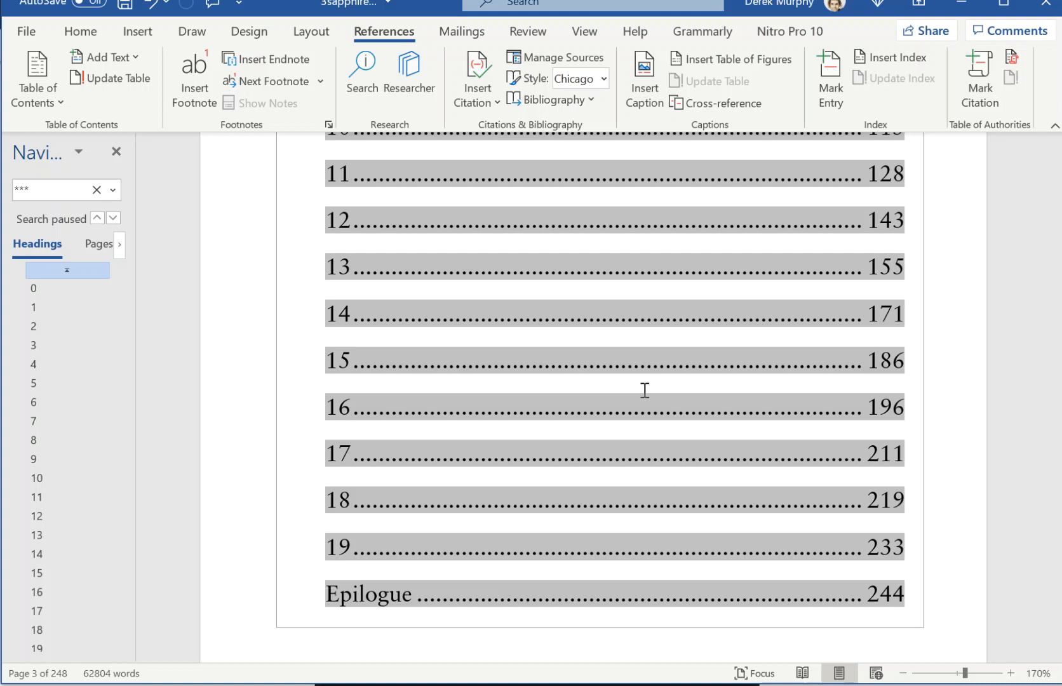
pyautogui.scroll(7, 654, 392)
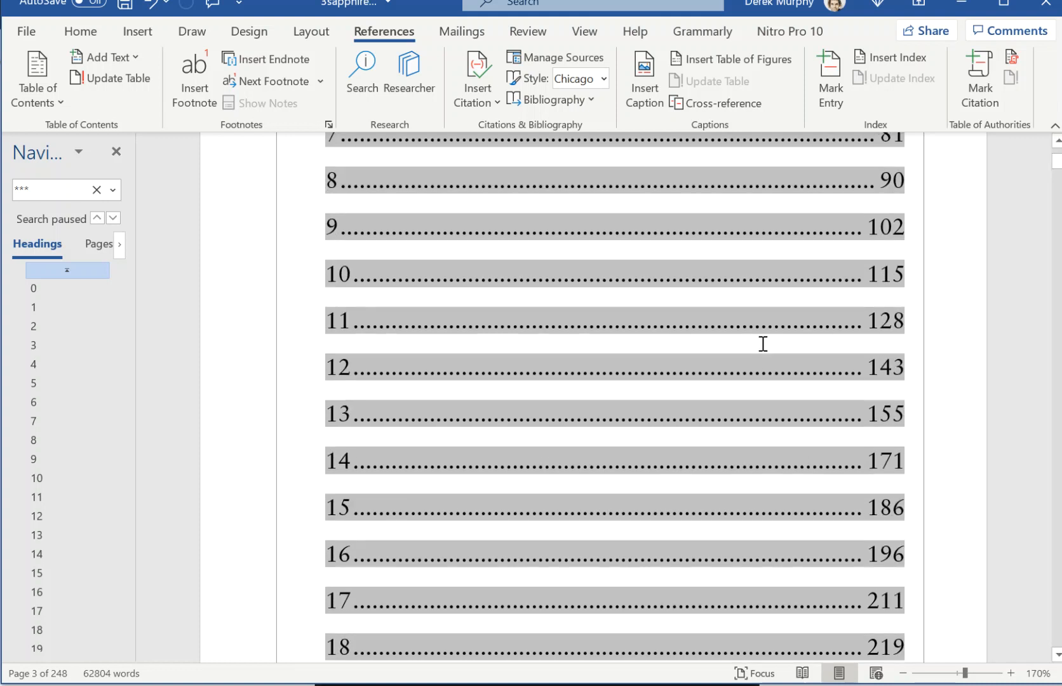
pyautogui.scroll(3, 769, 338)
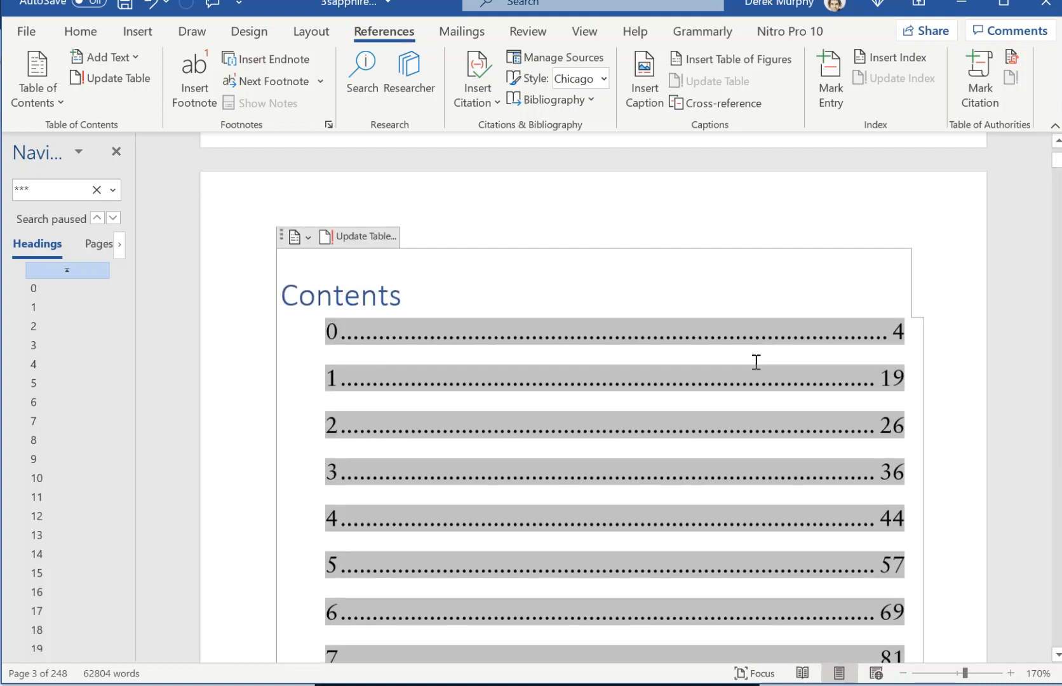
pyautogui.scroll(-2, 686, 396)
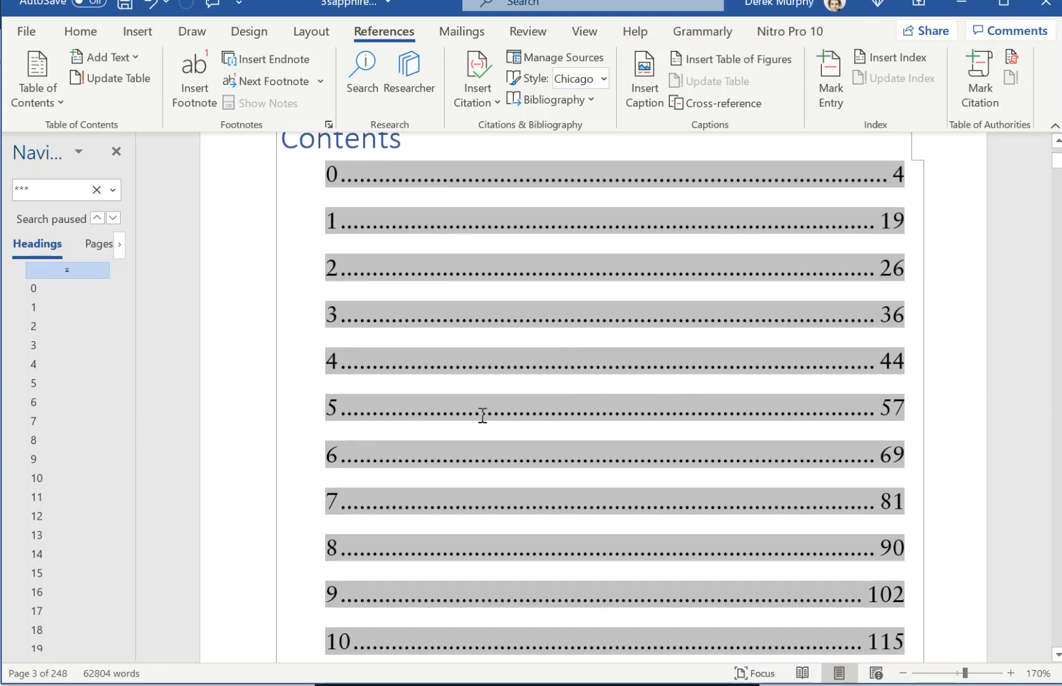
pyautogui.scroll(1, 482, 415)
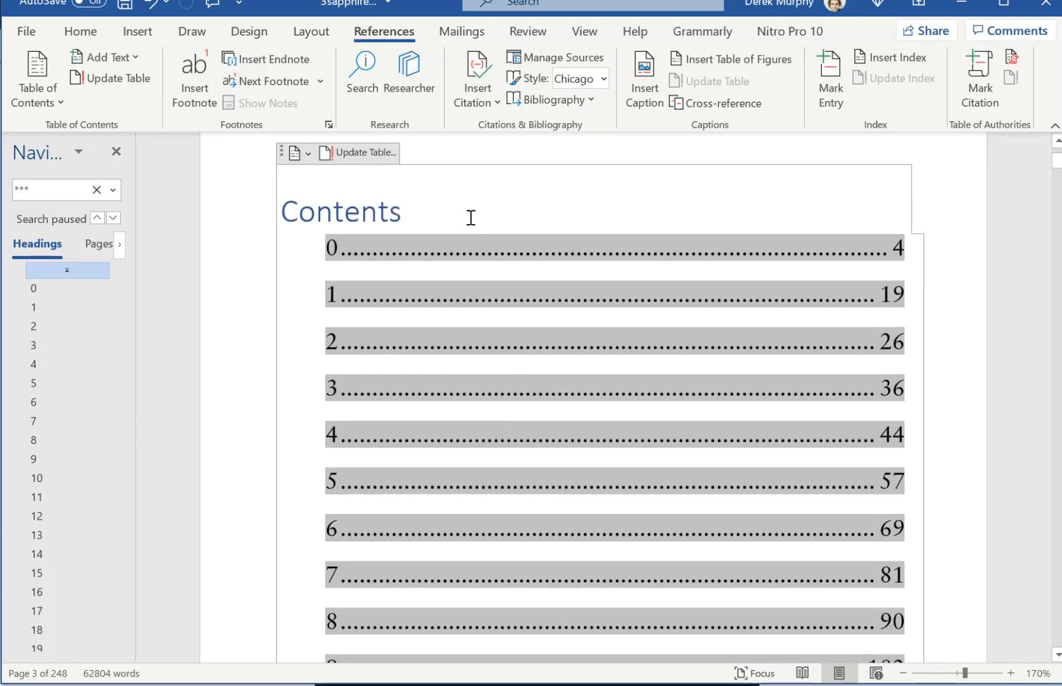
# Check the header and footer areas of chapter 1 for page numbers and compare them with the contents entries.
pyautogui.click(92, 310)
pyautogui.scroll(-2, 419, 407)
pyautogui.scroll(-6, 446, 430)
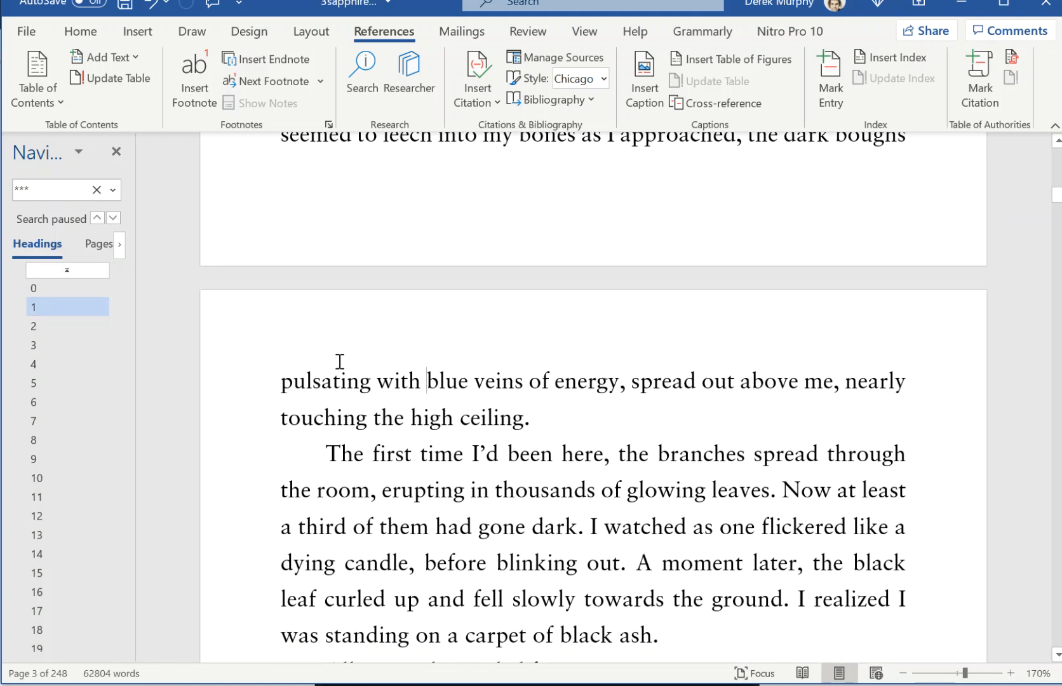
pyautogui.doubleClick(316, 338)
pyautogui.scroll(-10, 562, 505)
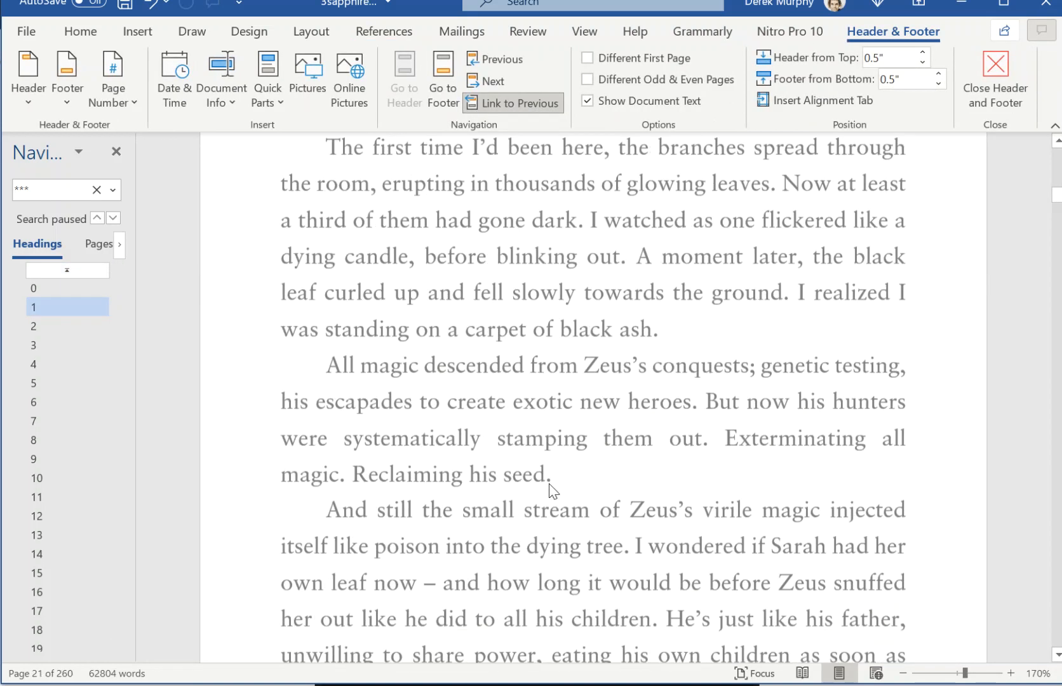
pyautogui.click(498, 477)
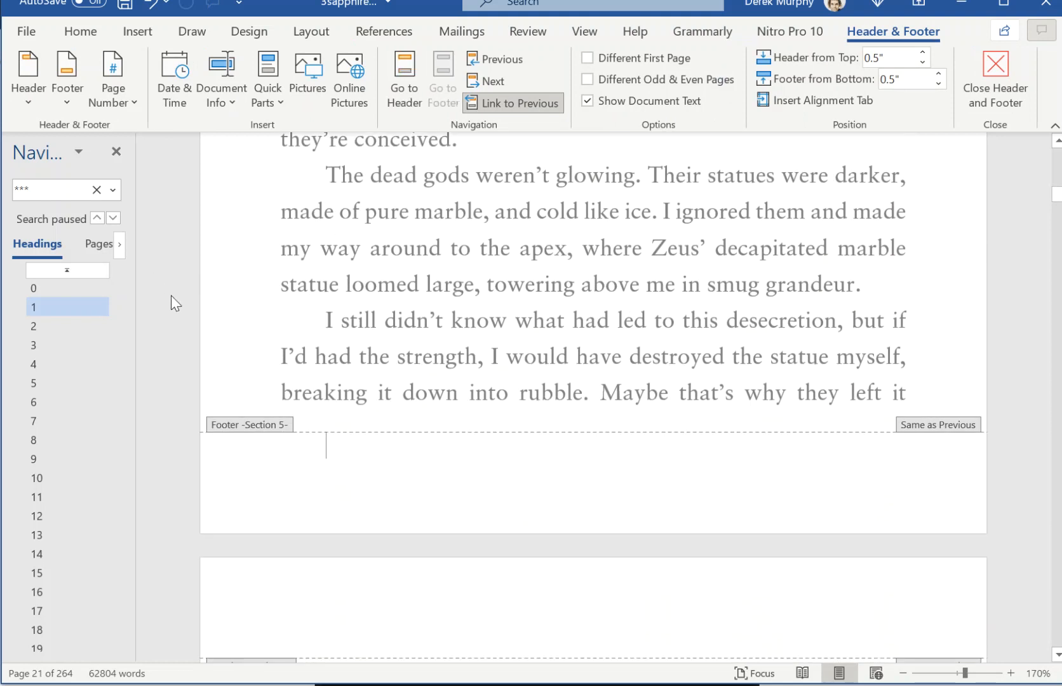
pyautogui.click(54, 289)
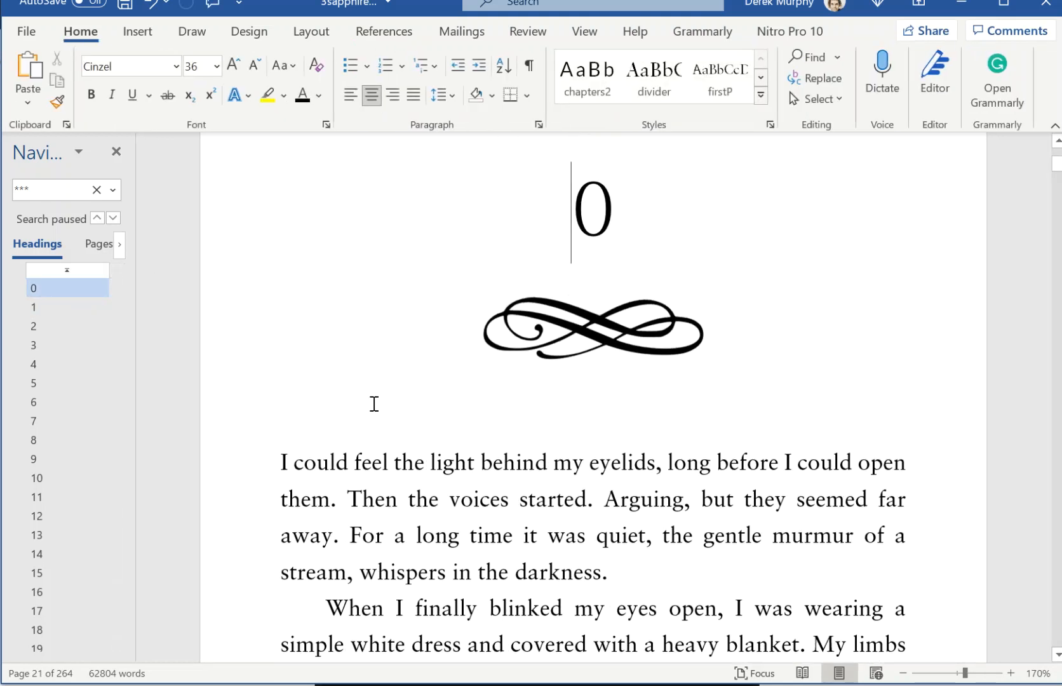
pyautogui.scroll(4, 369, 400)
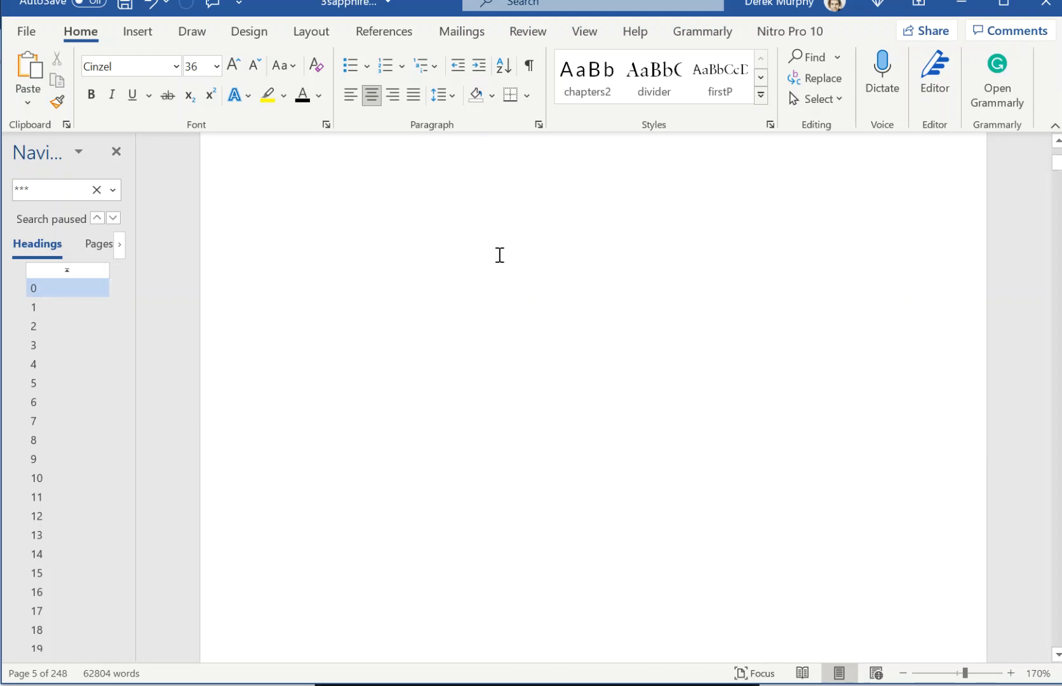
pyautogui.scroll(6, 530, 368)
pyautogui.scroll(8, 531, 325)
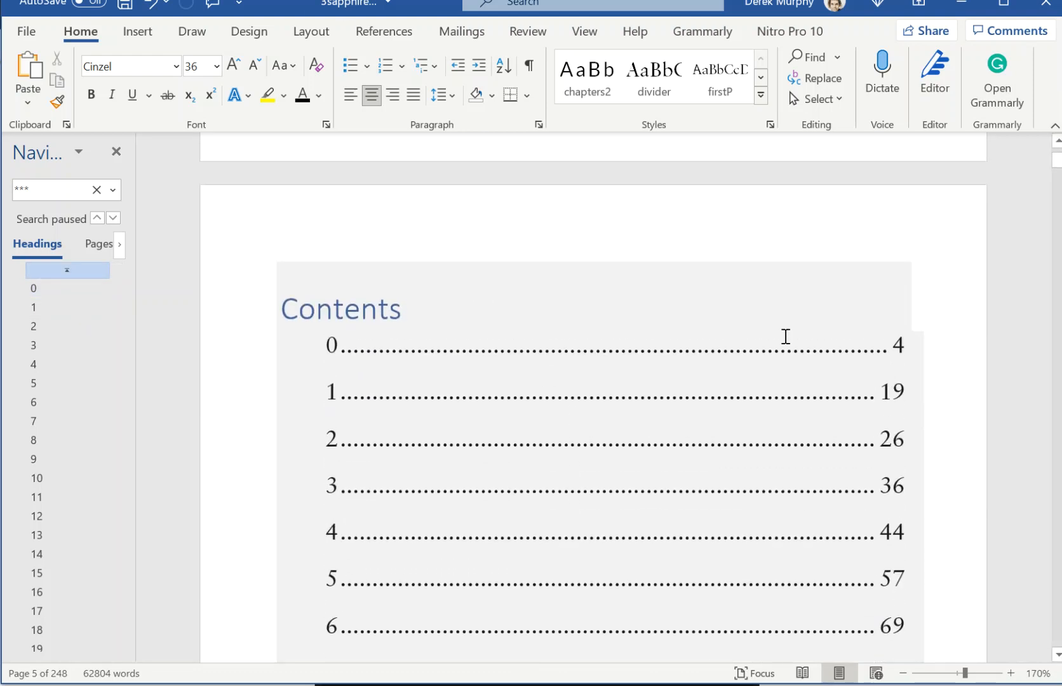
pyautogui.scroll(-6, 731, 426)
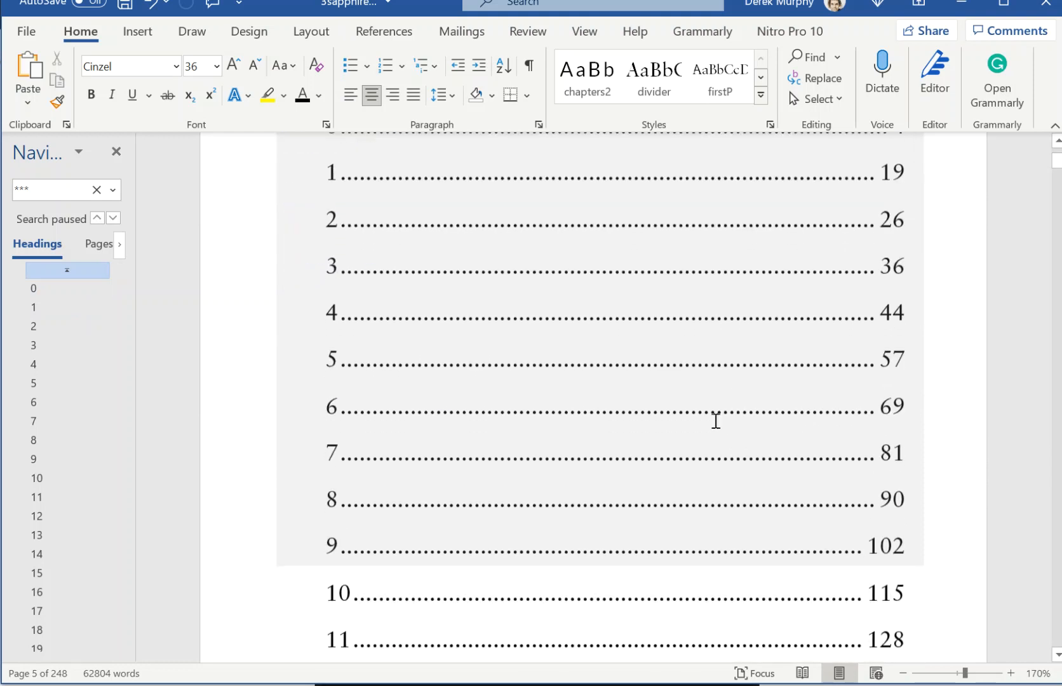
pyautogui.scroll(-3, 692, 424)
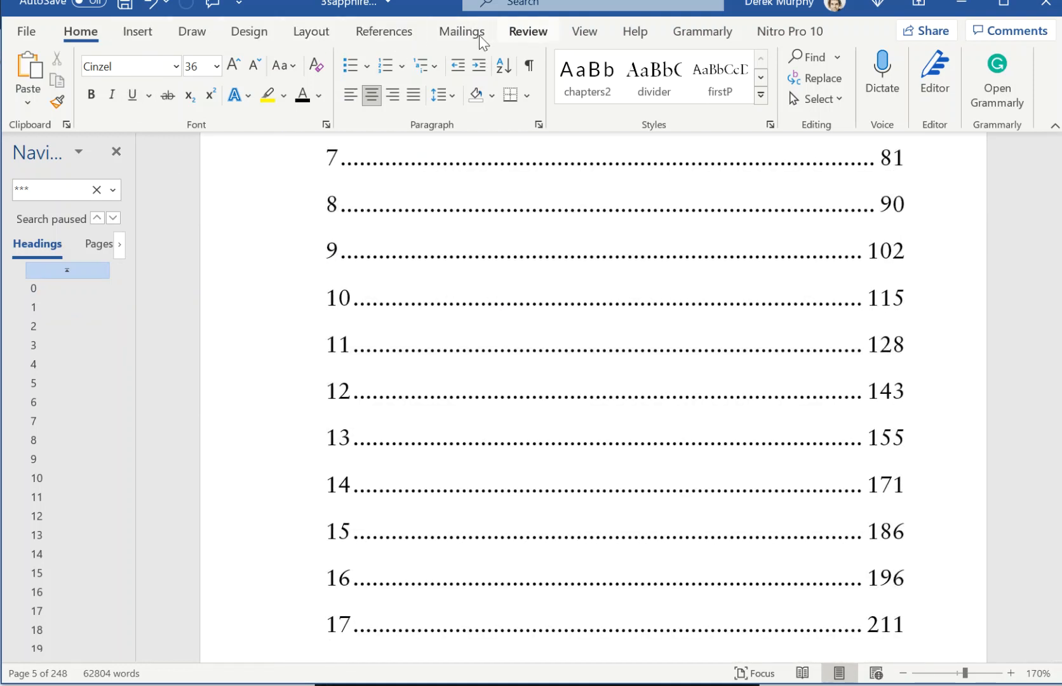
# Try replacing the contents with the built-in Manual Table and undo the replacement.
pyautogui.click(378, 35)
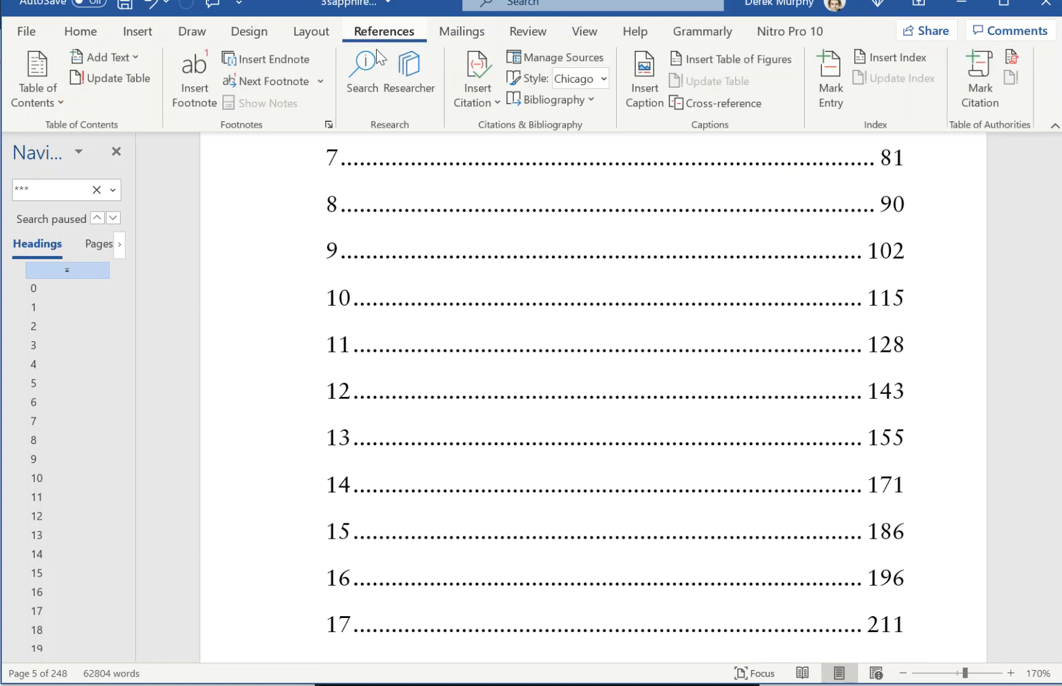
pyautogui.click(57, 100)
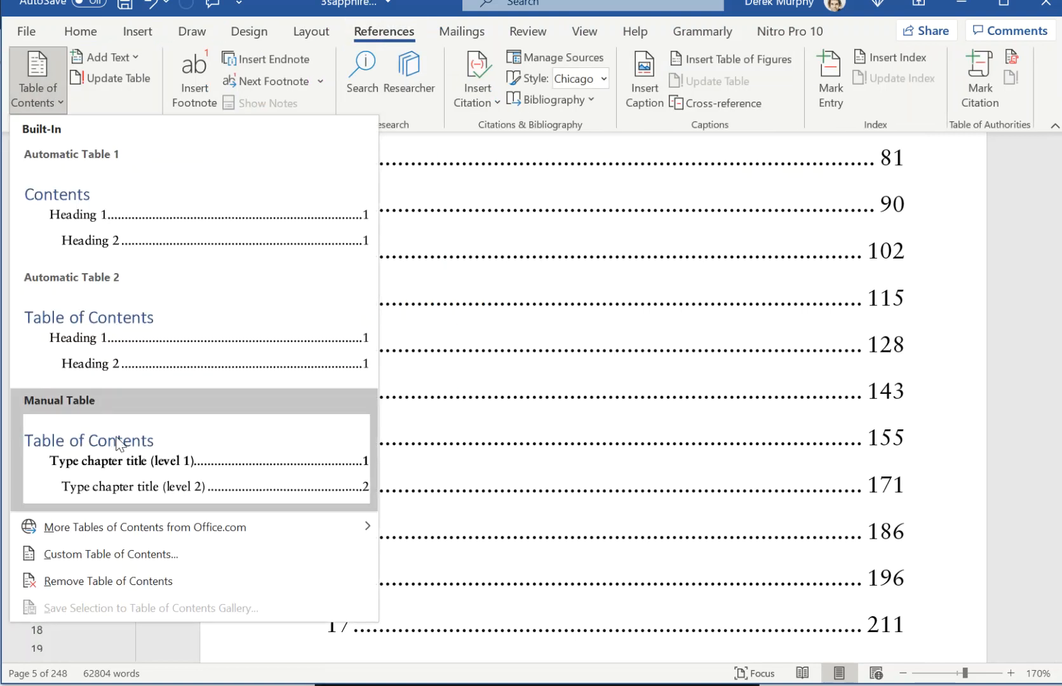
pyautogui.press('Escape')
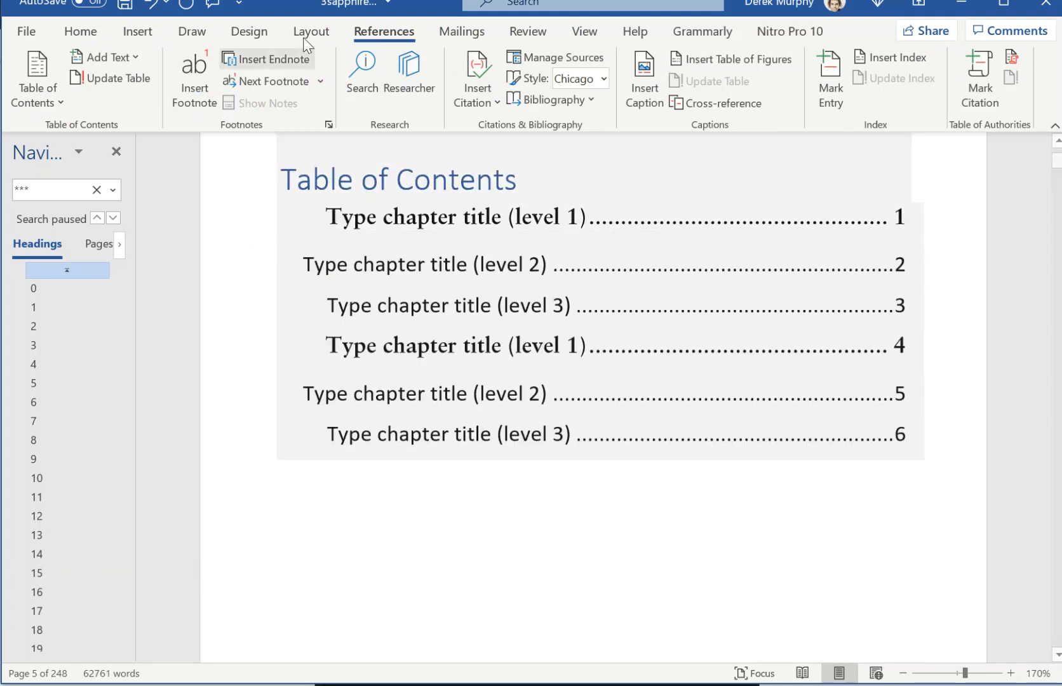
pyautogui.hotkey('ctrl', 'z')
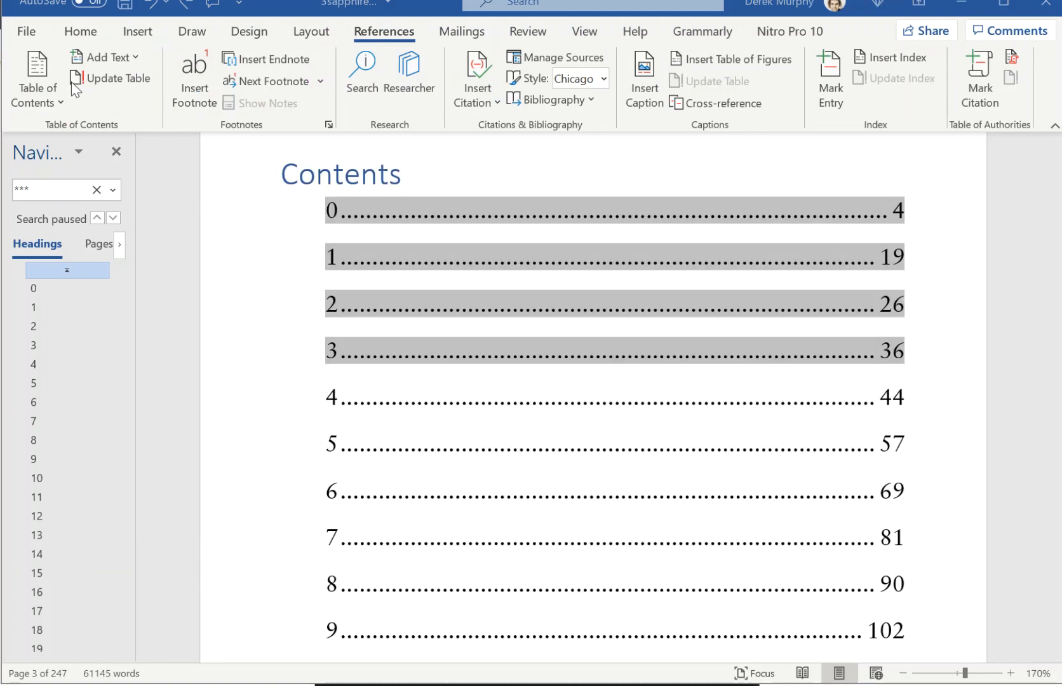
# Replace the table of contents with a custom one that has page numbers turned off.
pyautogui.click(51, 102)
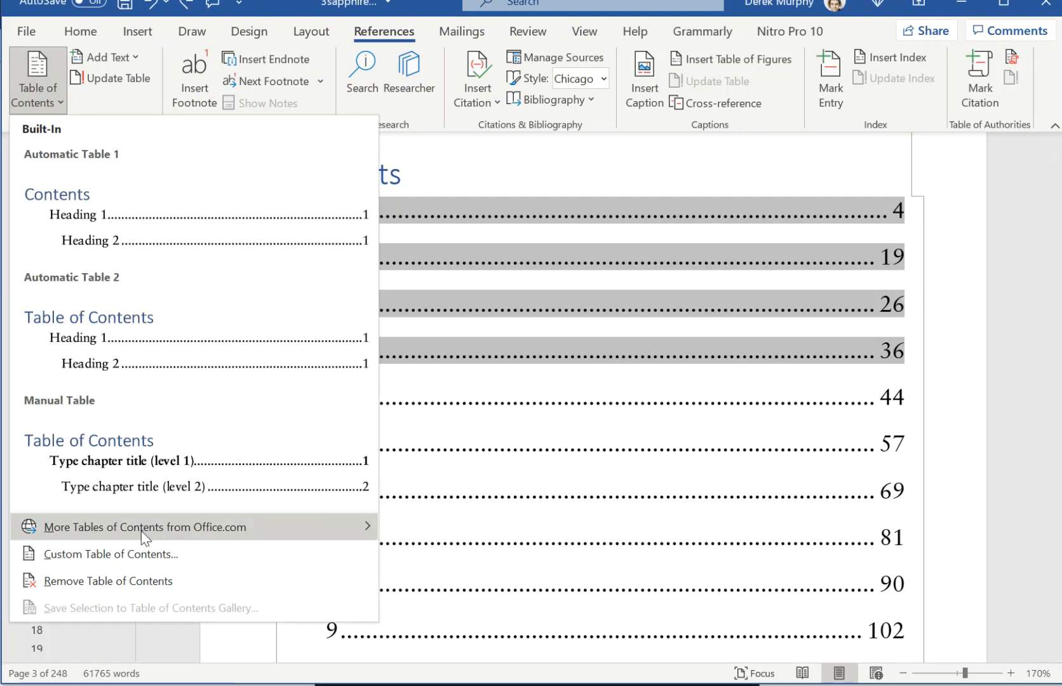
pyautogui.click(201, 553)
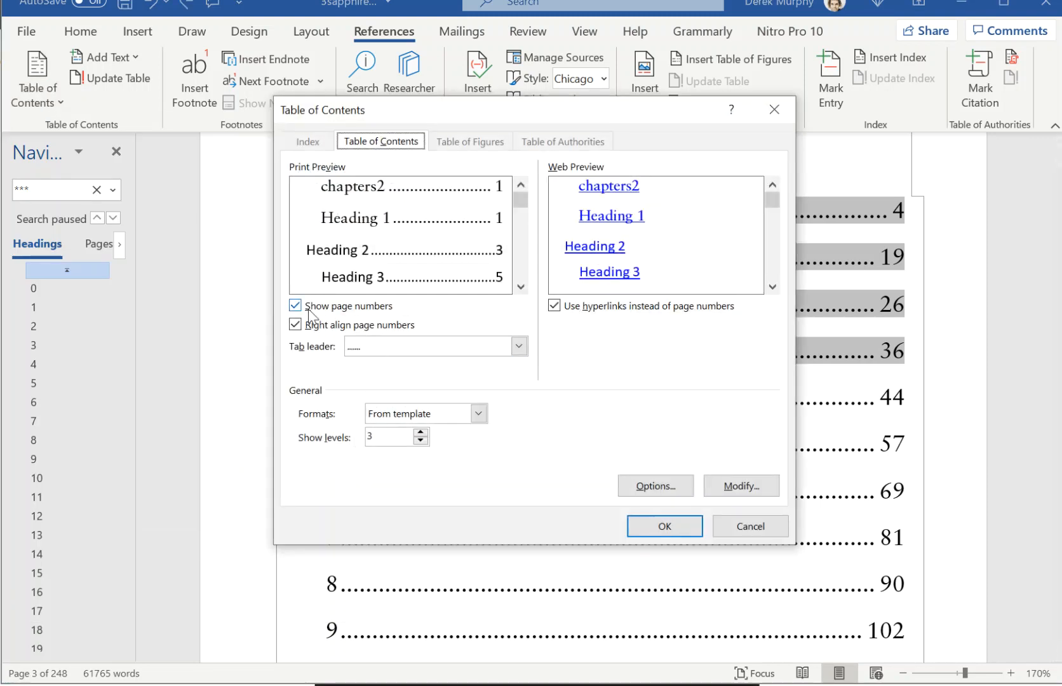
pyautogui.click(296, 306)
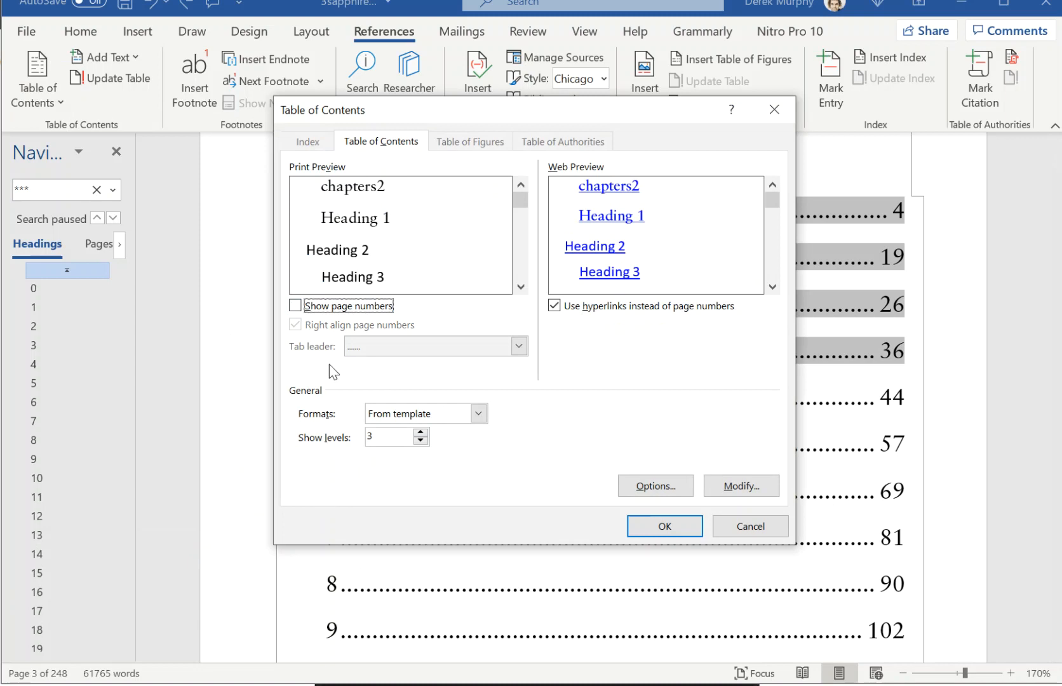
pyautogui.click(665, 528)
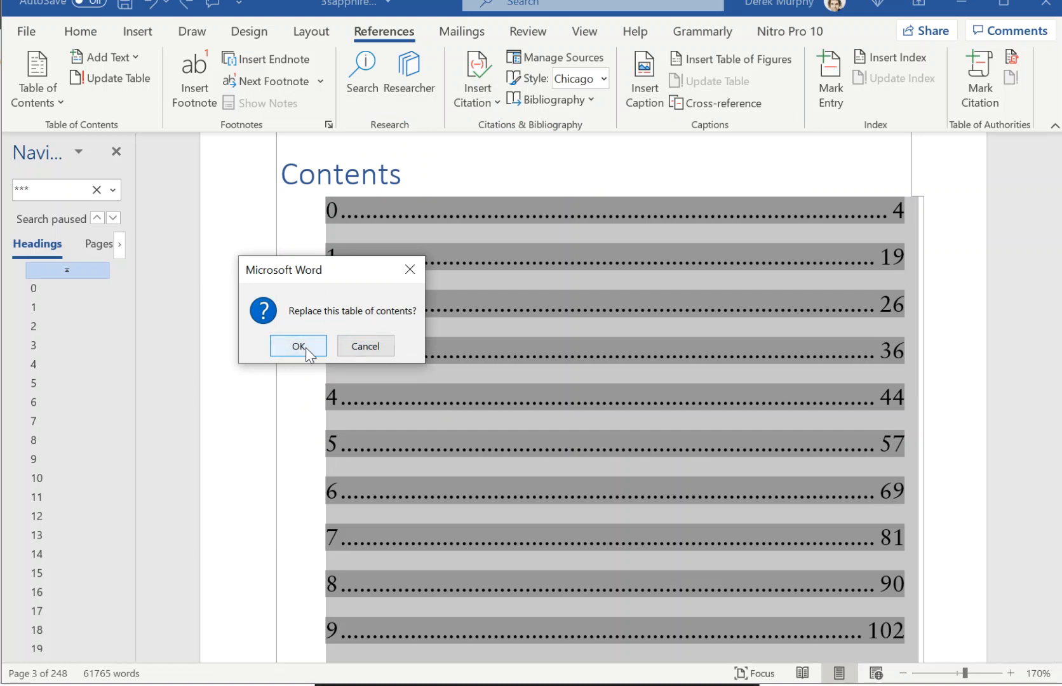
pyautogui.click(299, 346)
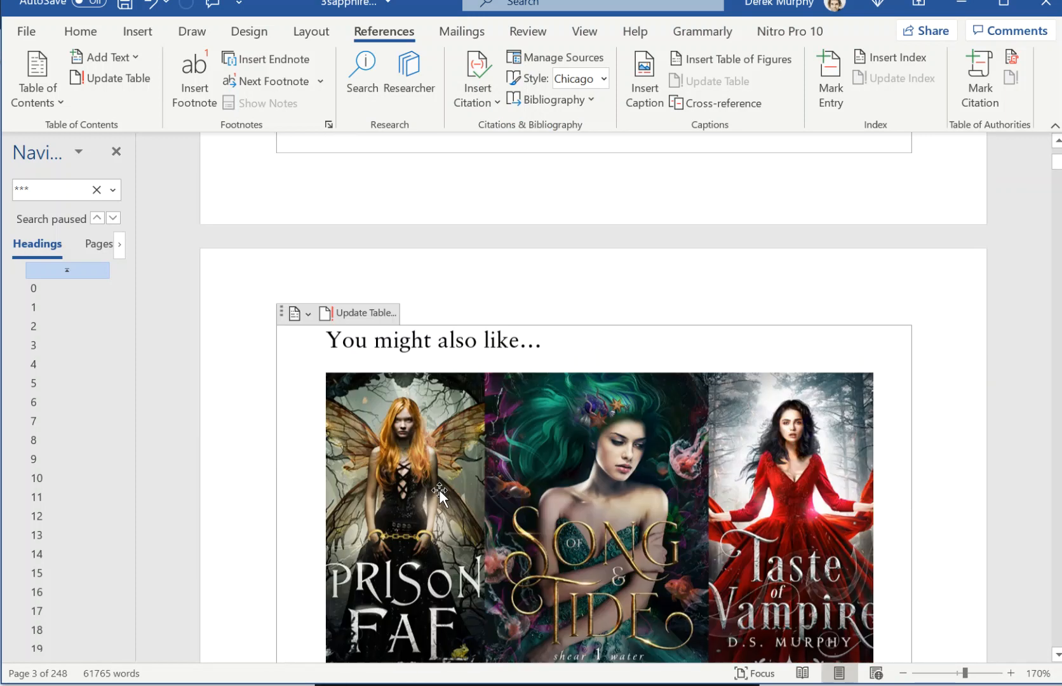
# Delete the book covers image and the "You might also like…" entry from the new table of contents.
pyautogui.click(433, 465)
pyautogui.press('Delete')
pyautogui.moveTo(572, 302); pyautogui.dragTo(327, 283)
pyautogui.press('Delete')
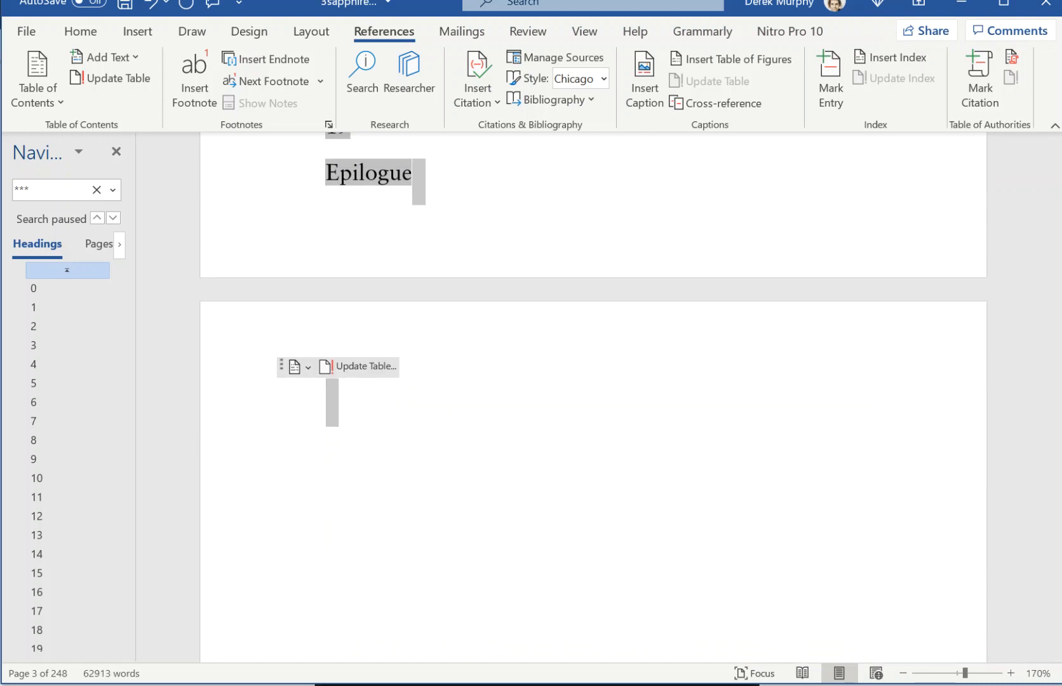
# Tighten the line spacing of all table of contents entries from chapter 0 through the Epilogue.
pyautogui.scroll(10, 433, 328)
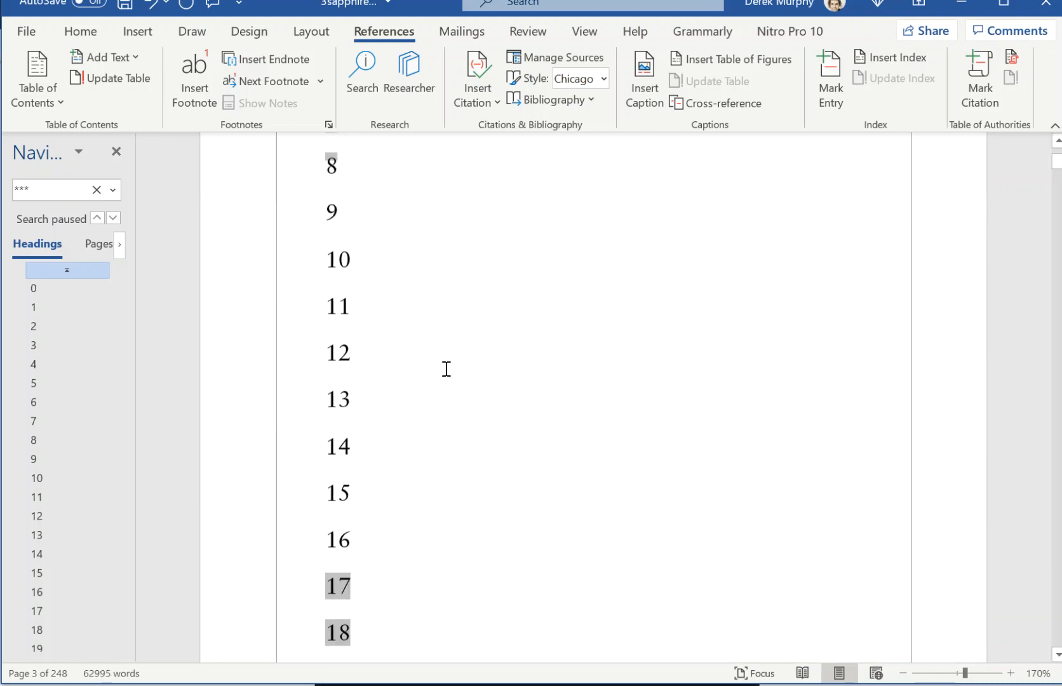
pyautogui.scroll(3, 438, 340)
pyautogui.moveTo(325, 197); pyautogui.dragTo(459, 495)
pyautogui.scroll(-5, 501, 388)
pyautogui.scroll(-5, 483, 445)
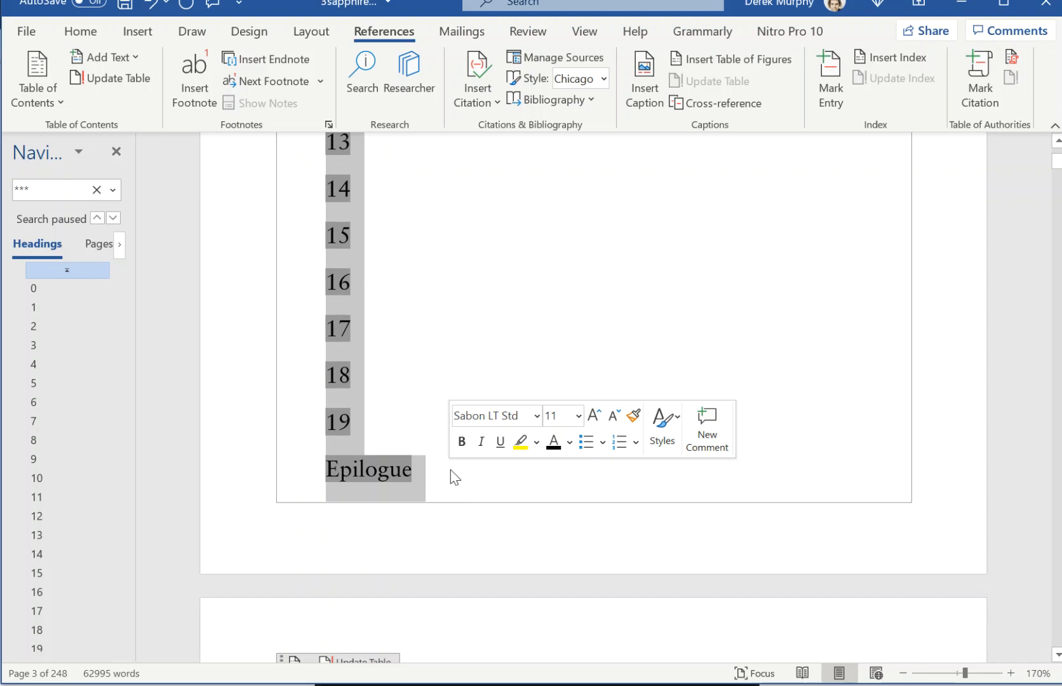
pyautogui.scroll(12, 451, 467)
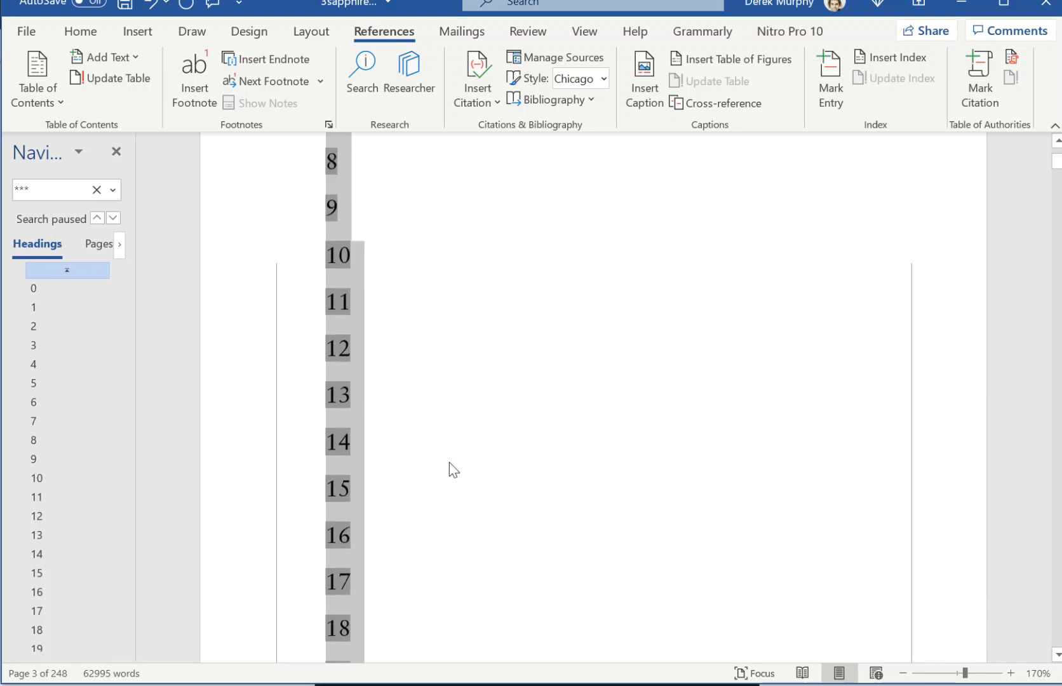
pyautogui.click(81, 37)
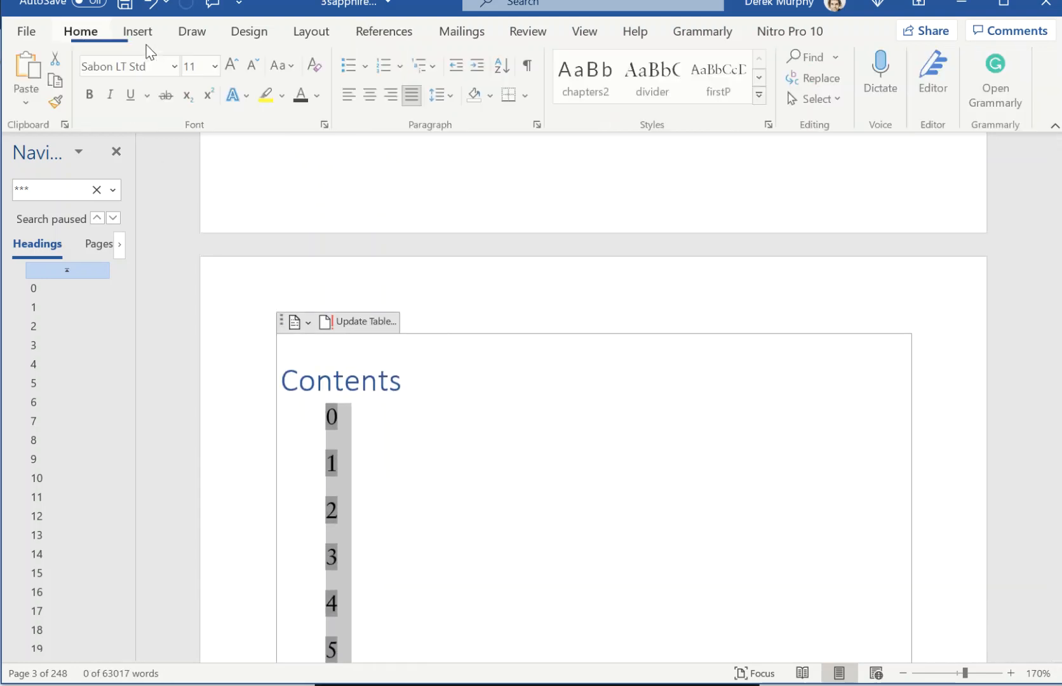
pyautogui.click(447, 102)
pyautogui.click(458, 123)
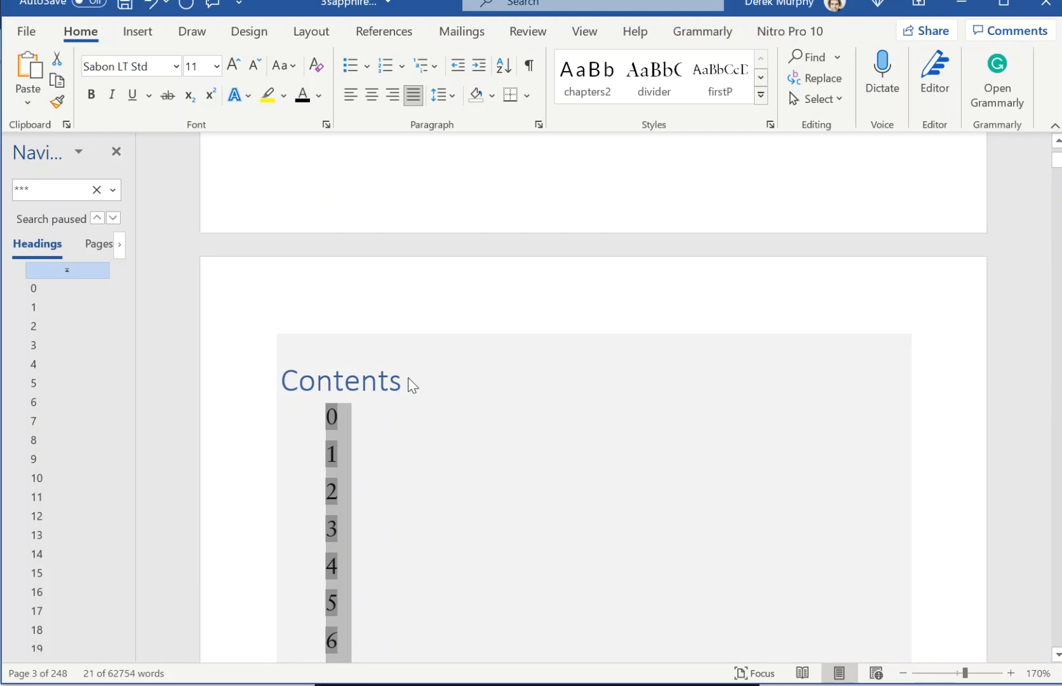
# Delete the entire table of contents, including its "Contents" title and all chapter entries.
pyautogui.click(410, 390)
pyautogui.scroll(-2, 396, 433)
pyautogui.moveTo(331, 272); pyautogui.dragTo(417, 453)
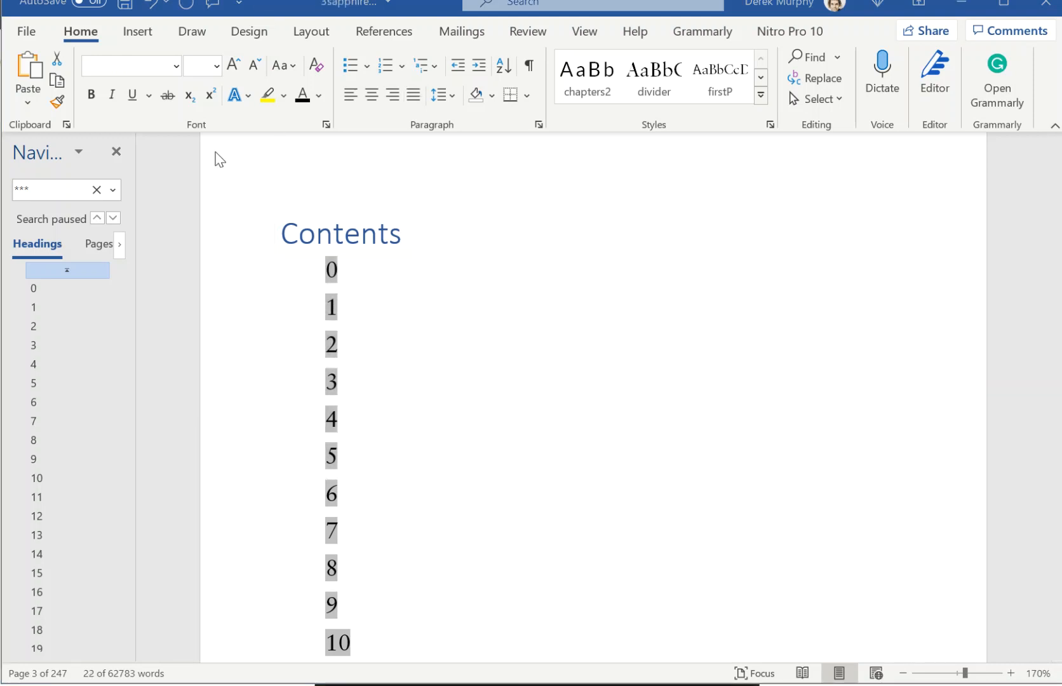
pyautogui.click(373, 272)
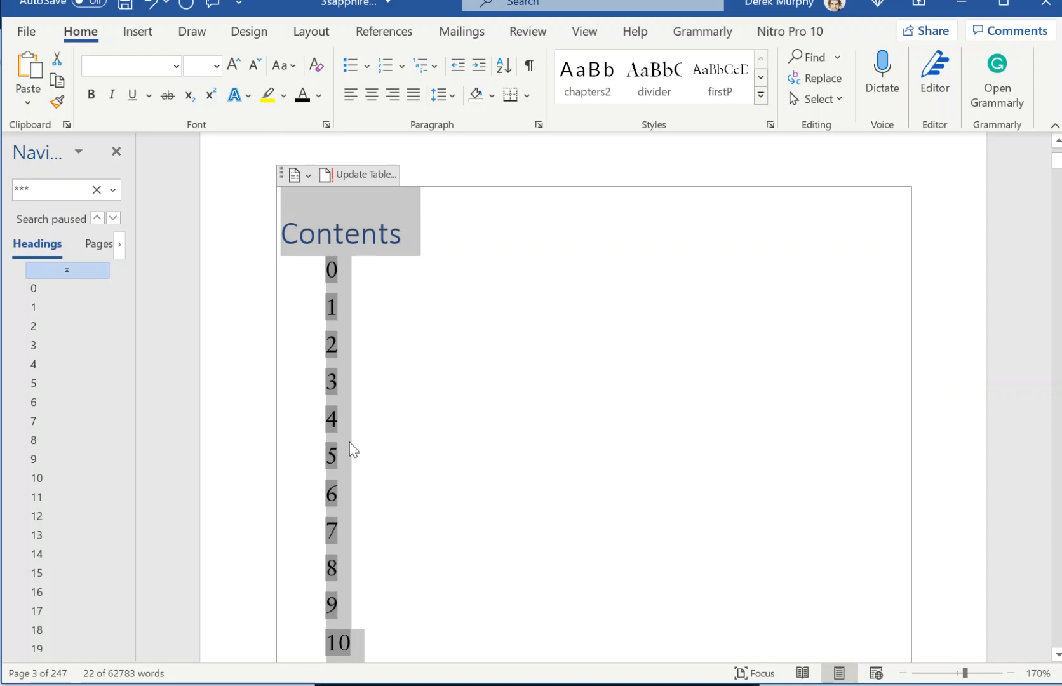
pyautogui.scroll(-2, 330, 368)
pyautogui.scroll(3, 331, 368)
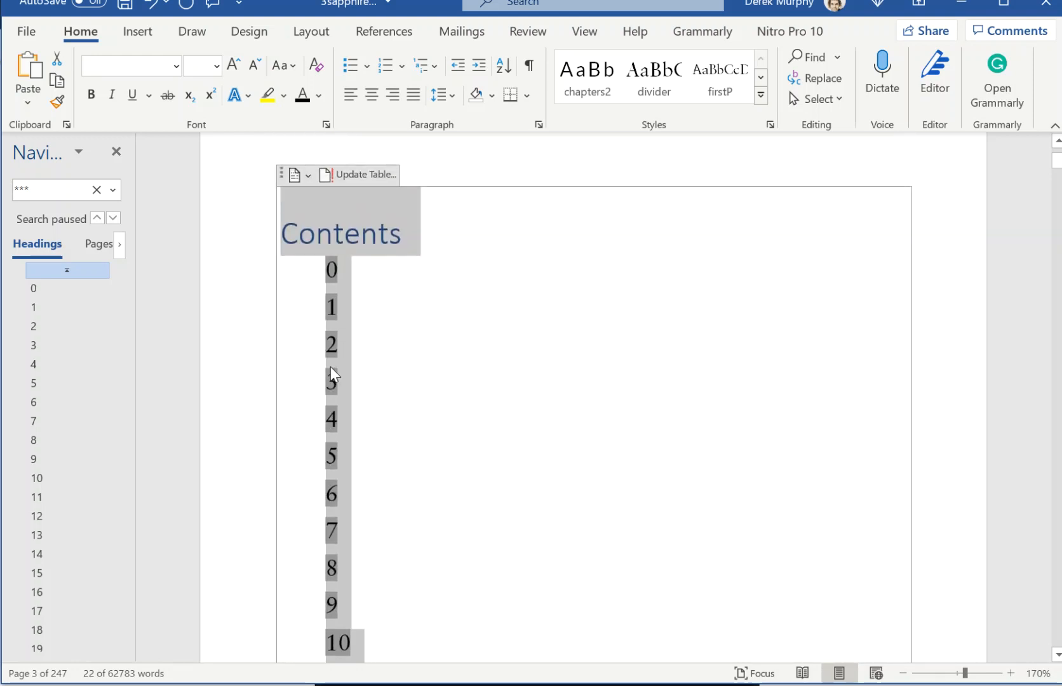
pyautogui.press('Delete')
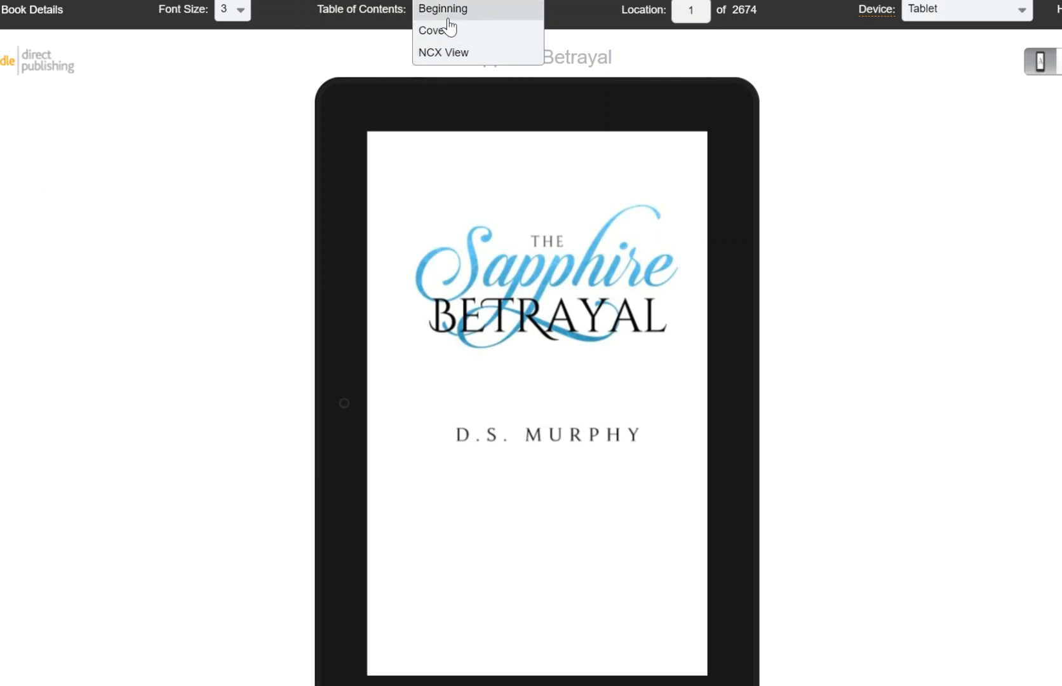
# Switch to the Kindle previewer and examine the chapter list in the book's NCX View.
pyautogui.click(470, 60)
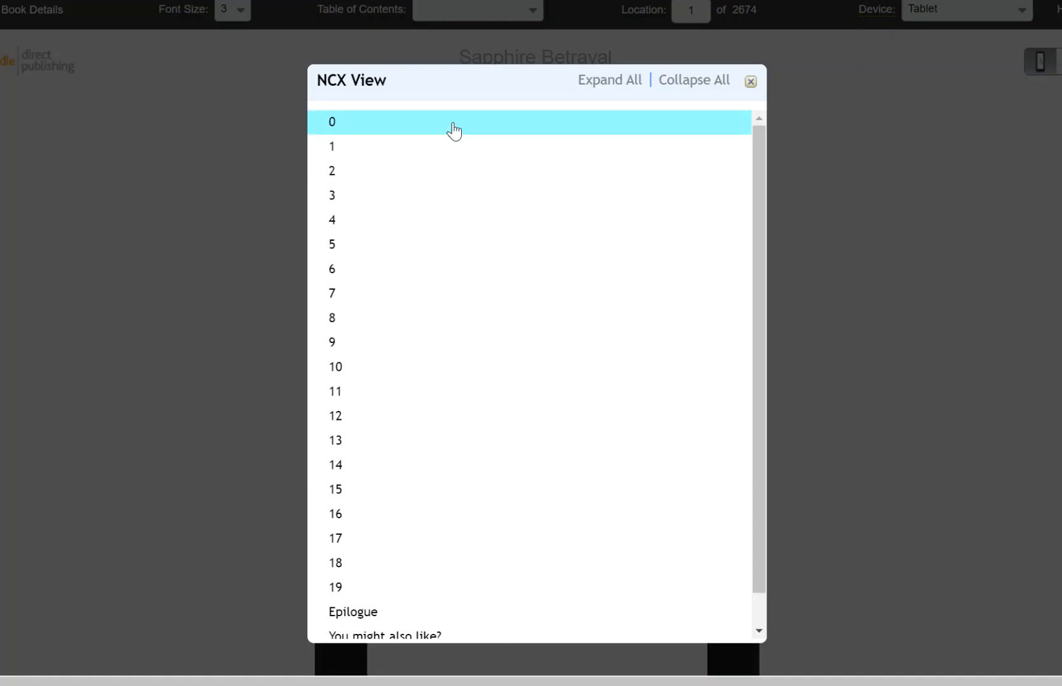
pyautogui.scroll(-1, 488, 417)
pyautogui.scroll(1, 460, 611)
pyautogui.scroll(-1, 466, 621)
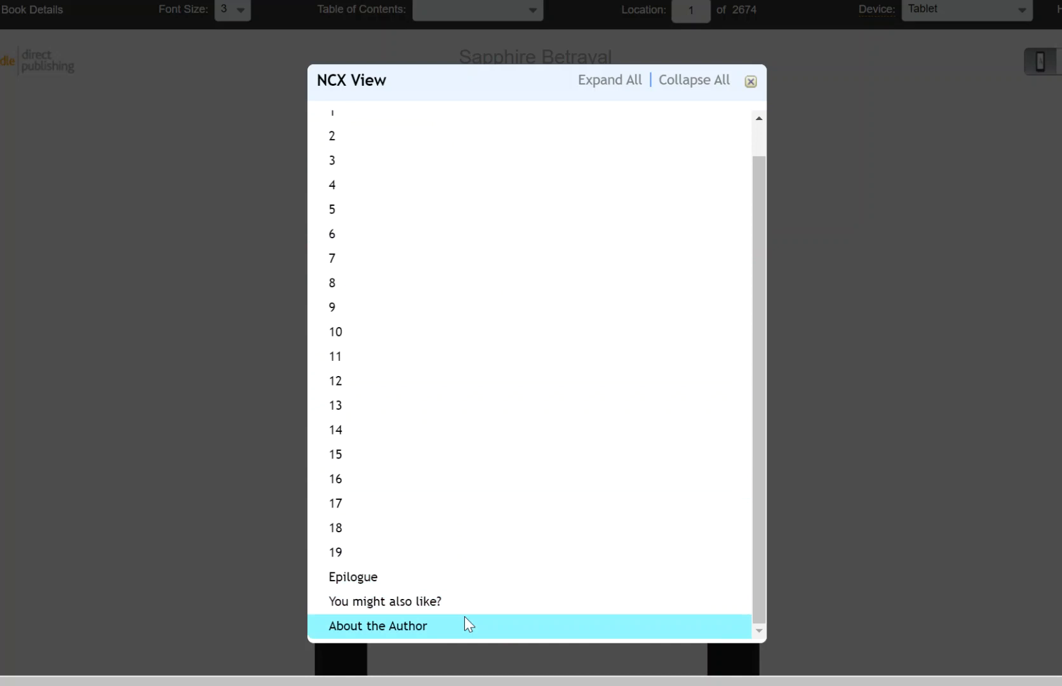
pyautogui.scroll(1, 391, 418)
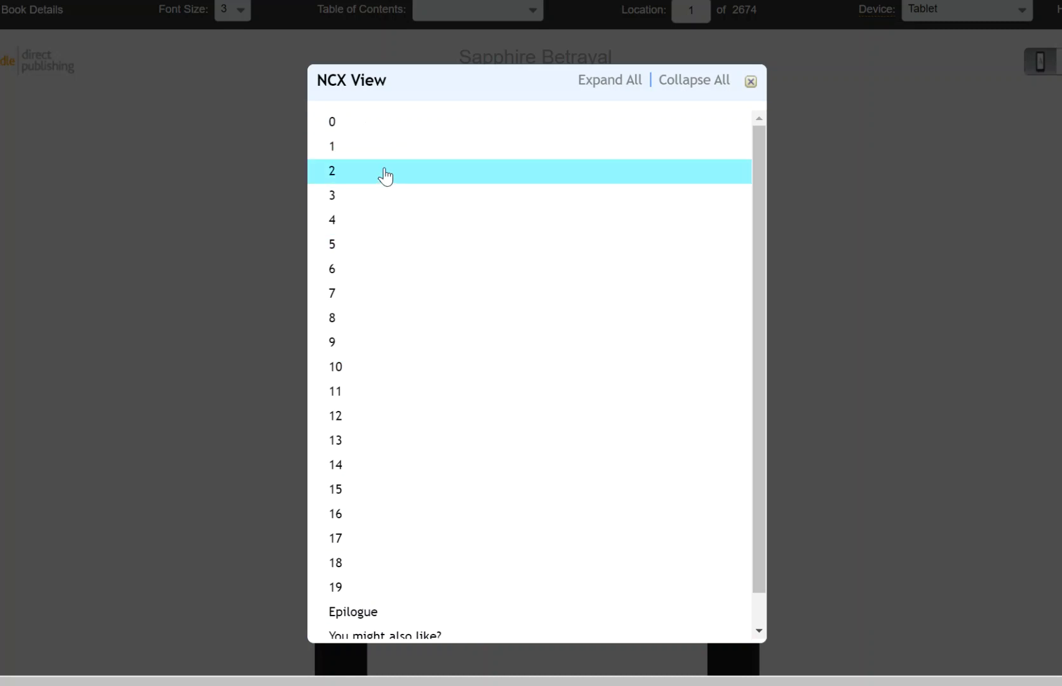
pyautogui.click(423, 341)
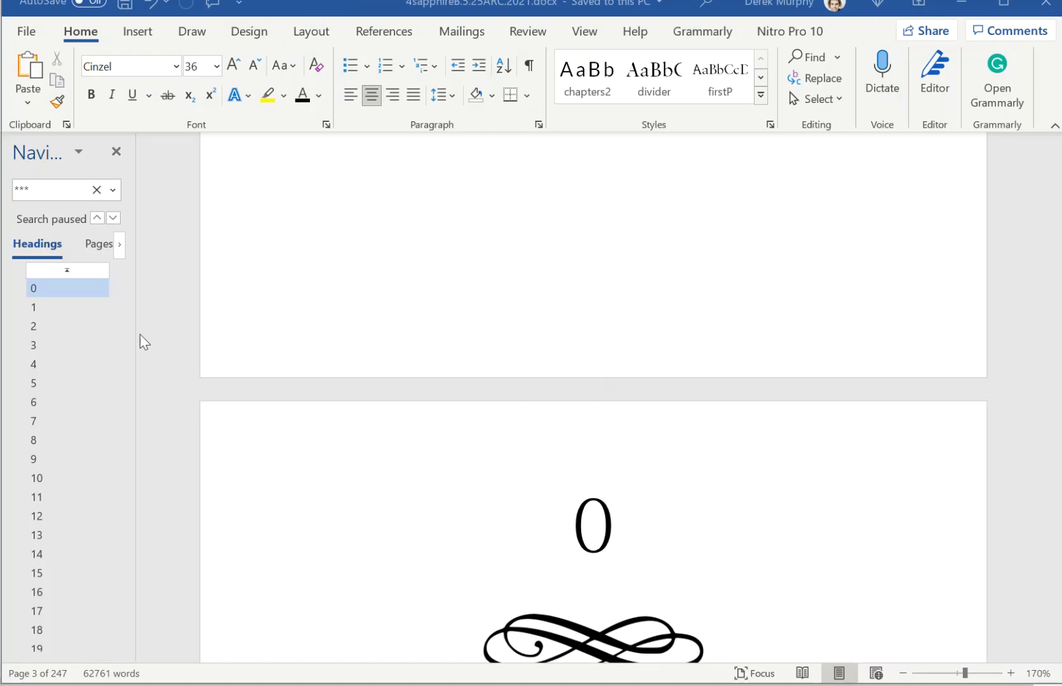
# Switch back to the 4sapphireB.5.25ARC.2021.docx manuscript in Word, review its heading list and select the "You might also like…" heading text.
pyautogui.scroll(10, 488, 323)
pyautogui.scroll(-3, 483, 318)
pyautogui.scroll(-5, 470, 318)
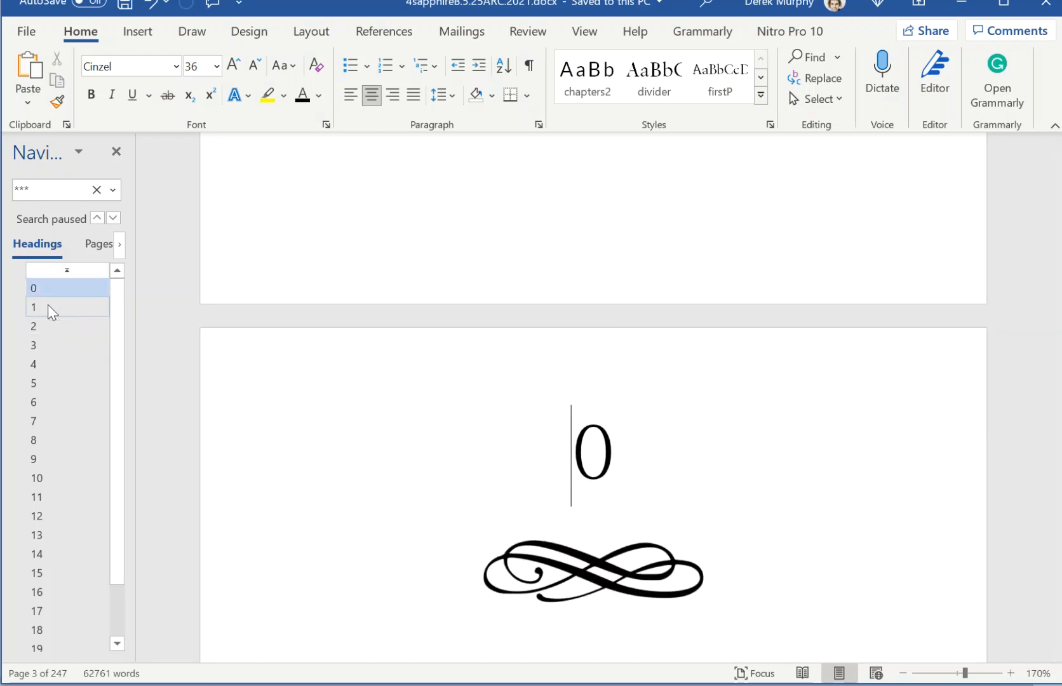
pyautogui.scroll(-2, 41, 492)
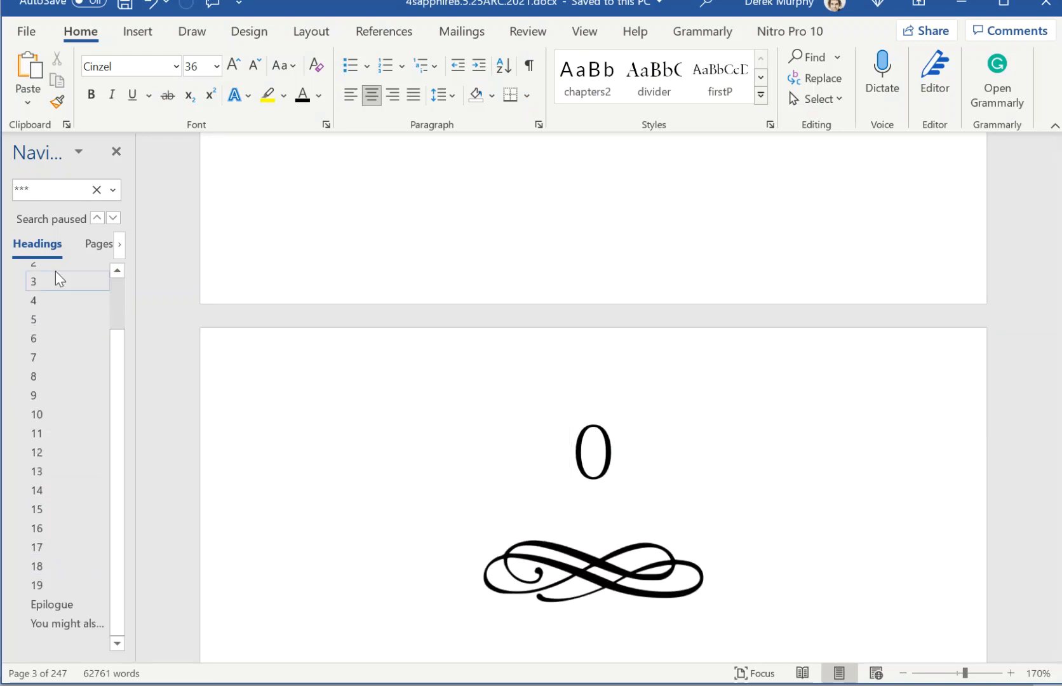
pyautogui.click(84, 625)
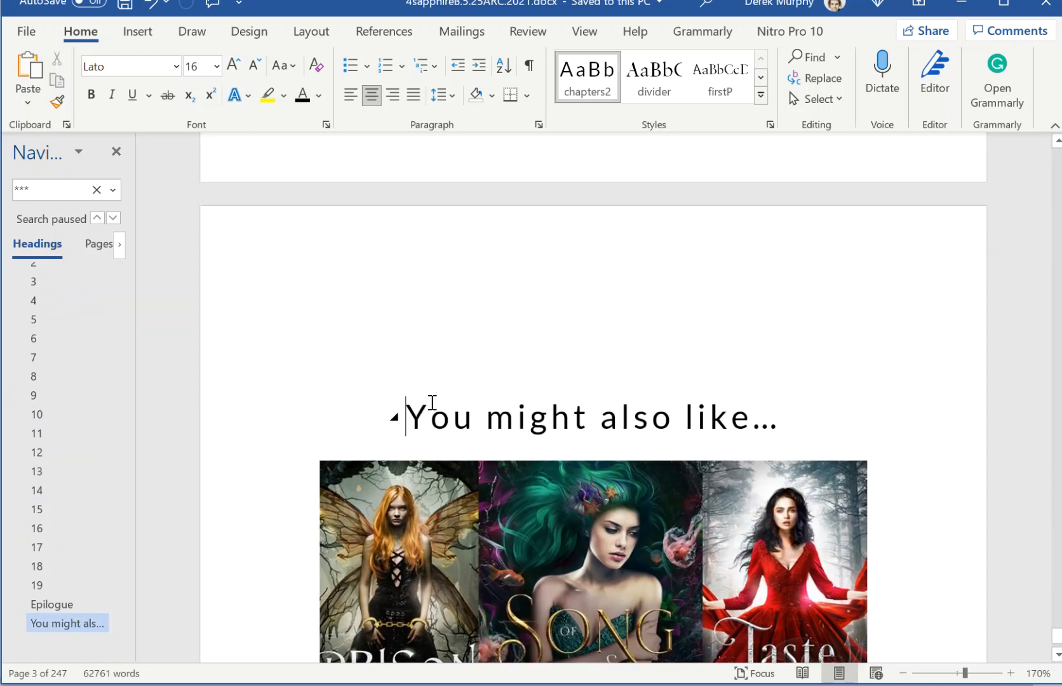
pyautogui.moveTo(841, 413); pyautogui.dragTo(421, 422)
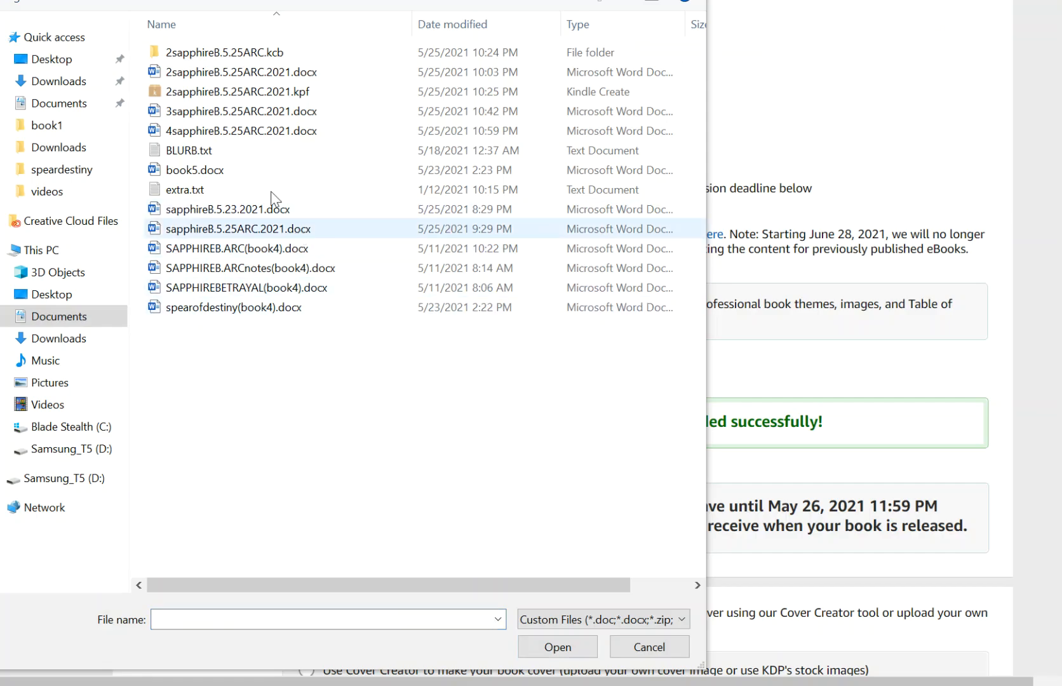
# Upload 4sapphireB.5.25ARC.2021.docx as the eBook manuscript and continue past the pre-order upload notice.
pyautogui.click(261, 130)
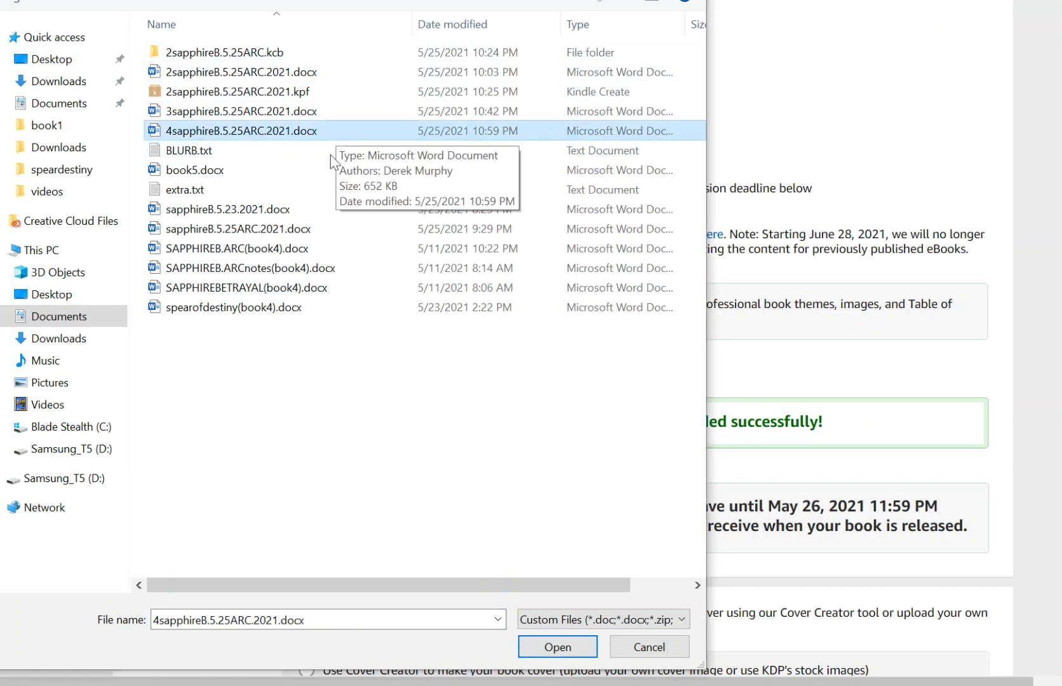
pyautogui.click(550, 643)
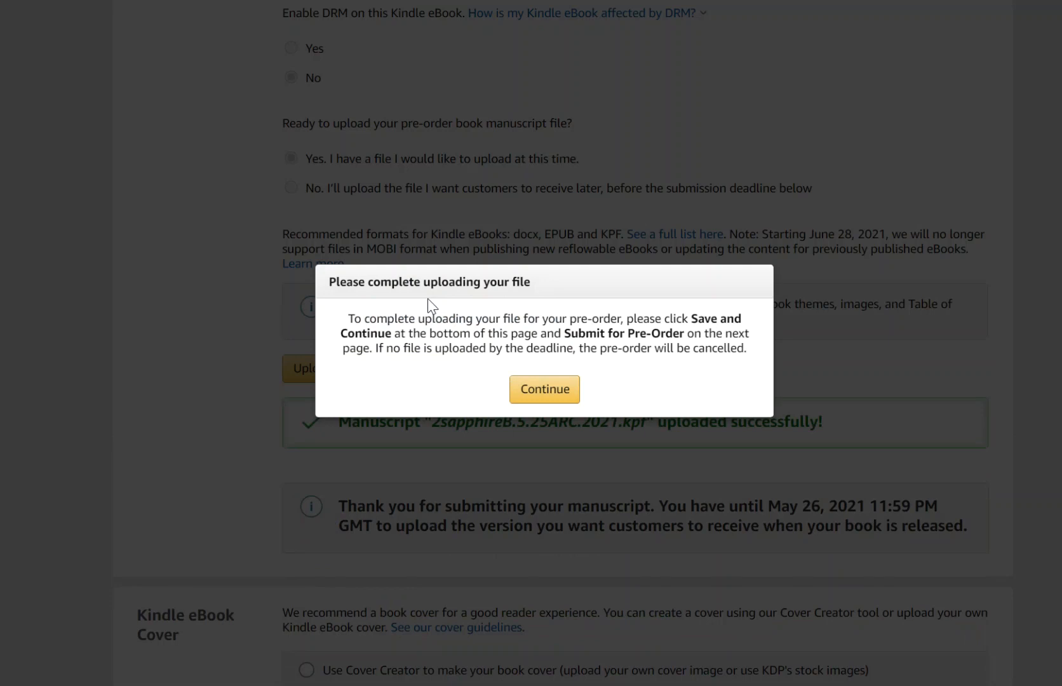
pyautogui.click(550, 393)
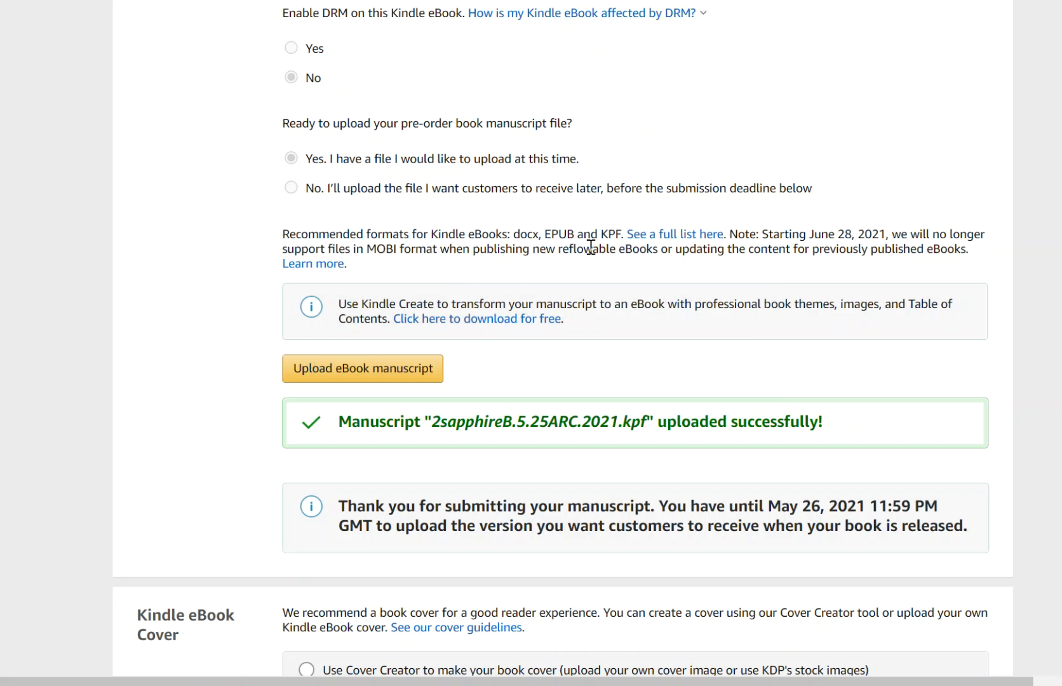
# Highlight docx among the recommended manuscript formats and review the upload status of the manuscript and cover.
pyautogui.moveTo(540, 240); pyautogui.dragTo(519, 241)
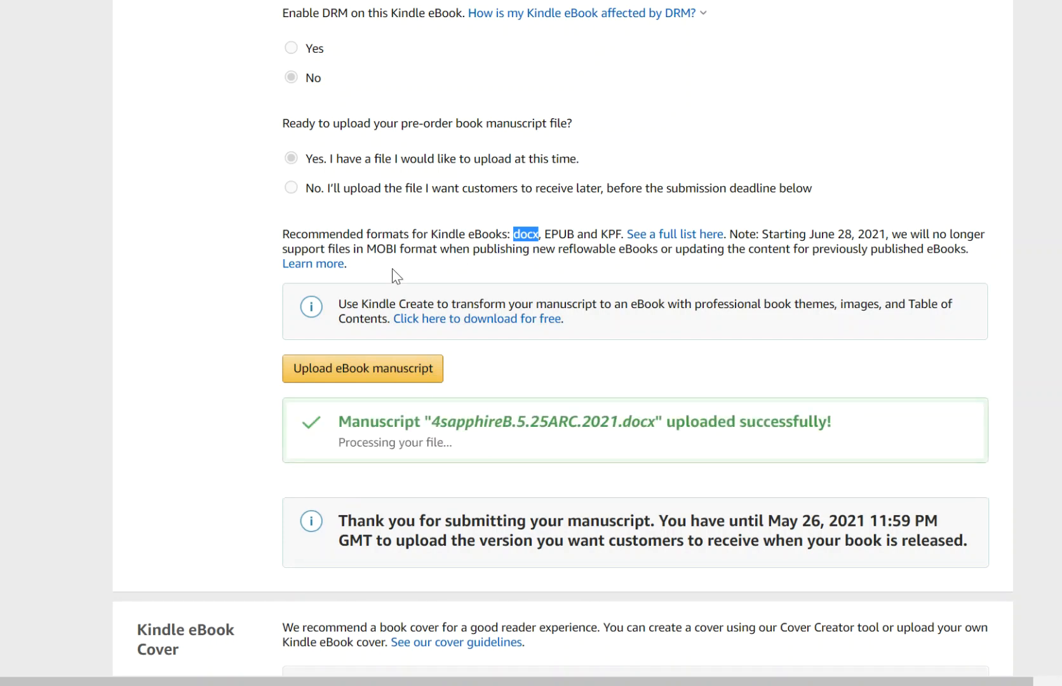
pyautogui.click(292, 1)
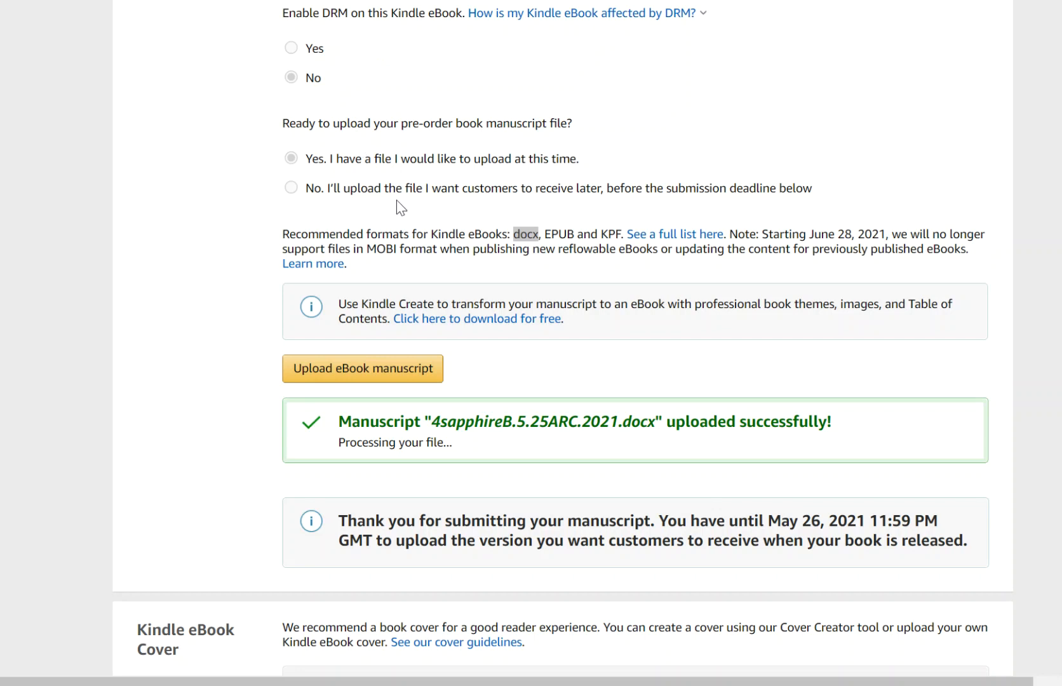
pyautogui.scroll(-3, 457, 216)
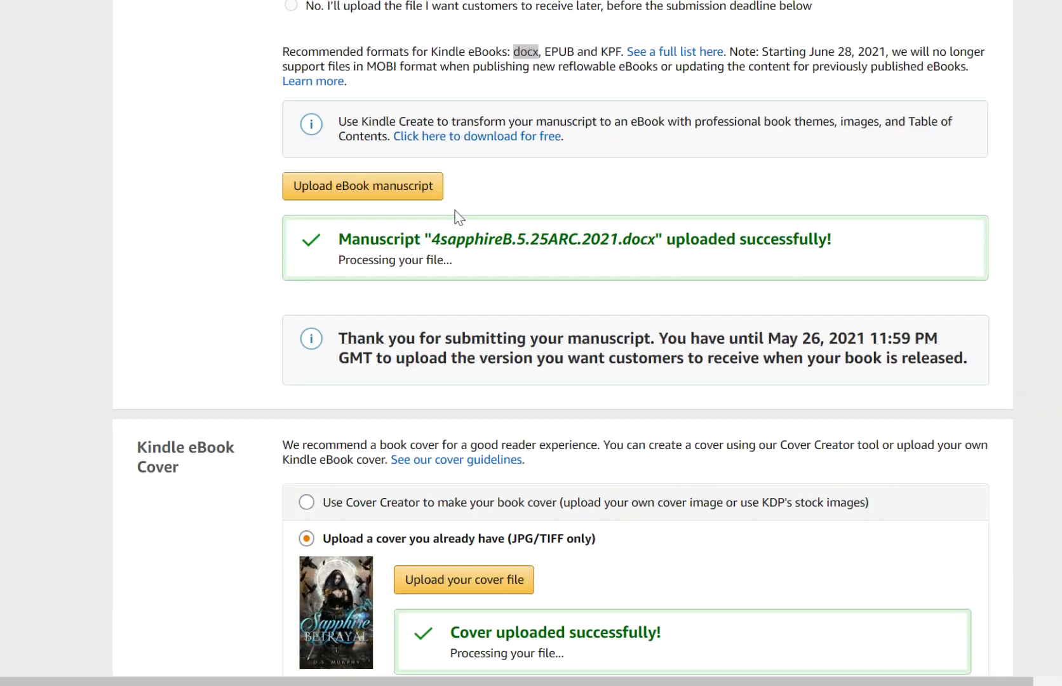
pyautogui.scroll(1, 455, 220)
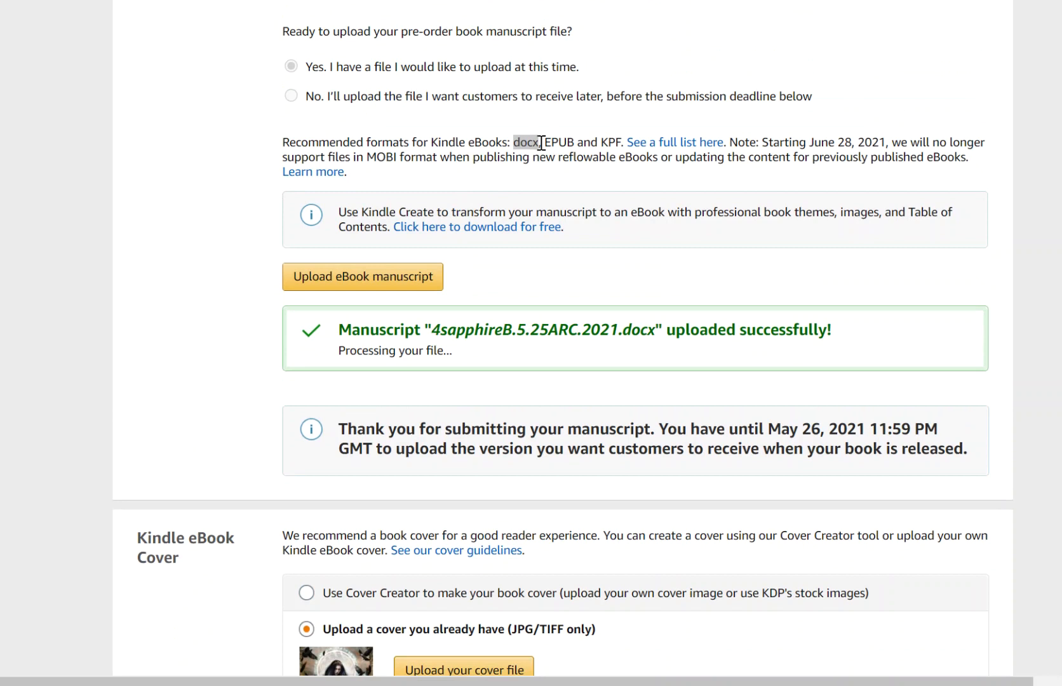
pyautogui.scroll(-3, 541, 144)
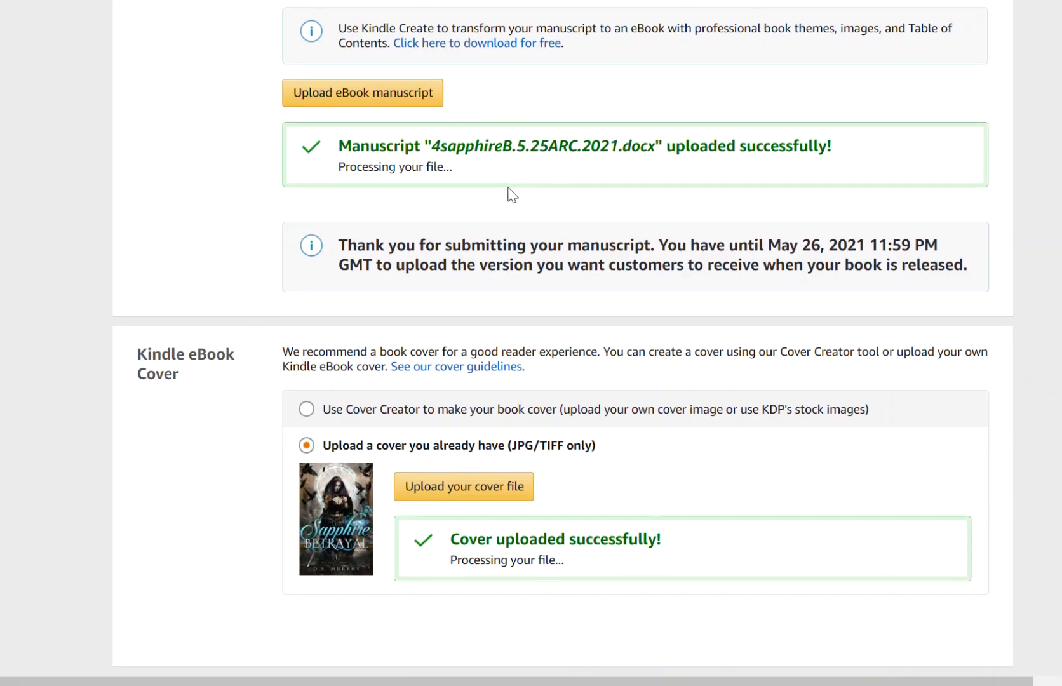
# View the uploaded book in the online previewer and inspect its available Table of Contents entries.
pyautogui.scroll(-4, 500, 192)
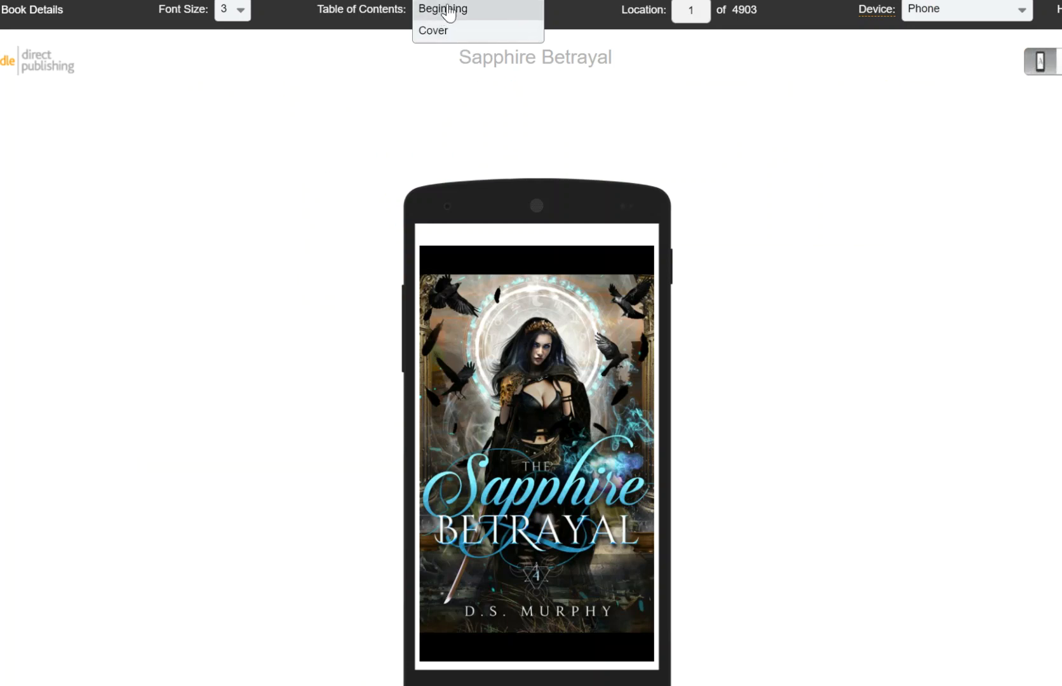
pyautogui.click(427, 89)
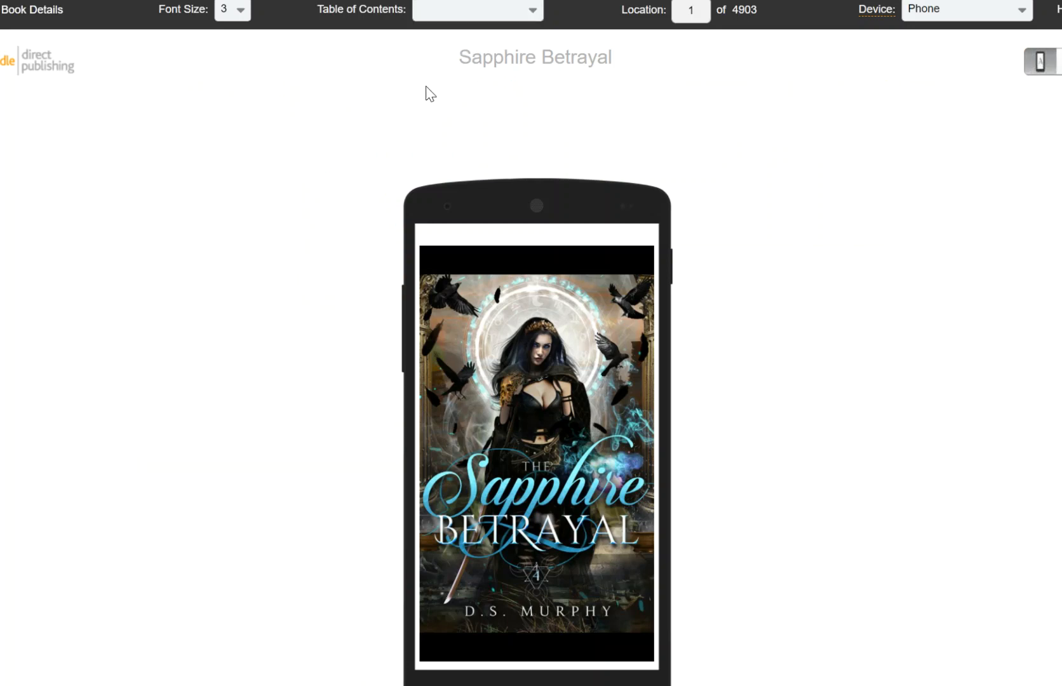
pyautogui.click(474, 14)
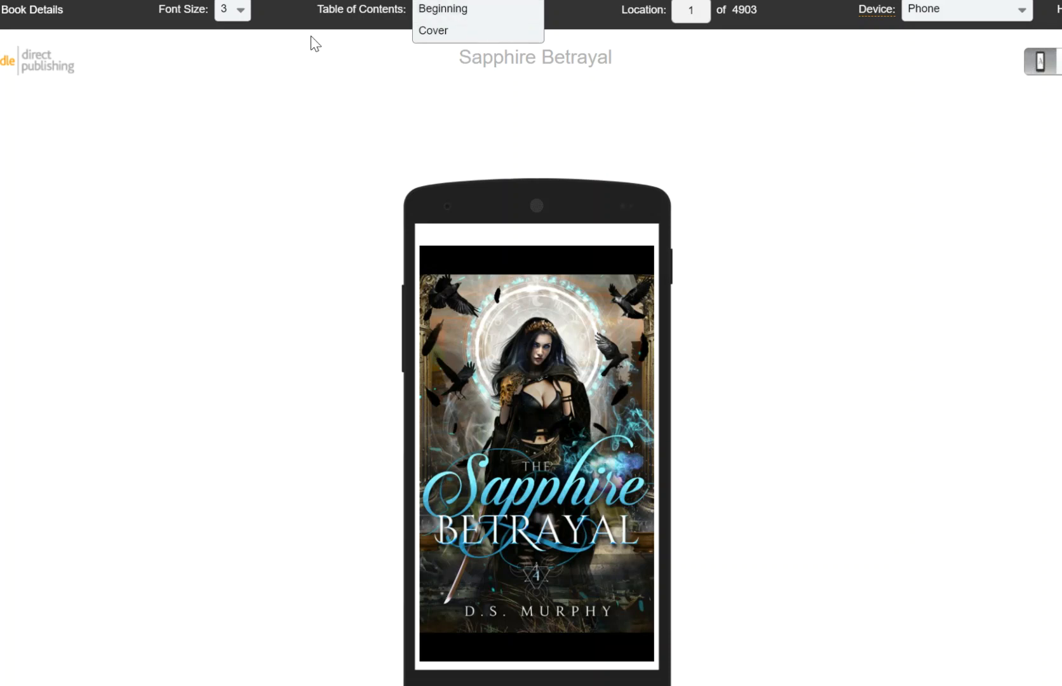
# Switch to the manuscript in Word and review its TABLE OF CONTENTS page with the chapter entries.
pyautogui.hotkey('alt', 'Tab')
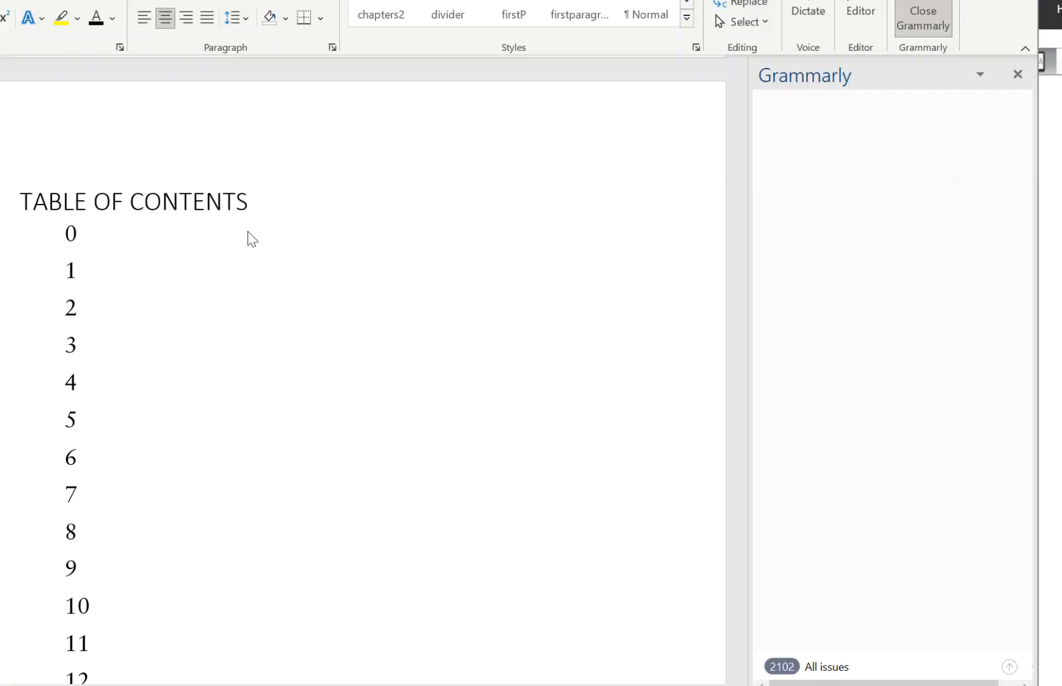
pyautogui.click(133, 206)
pyautogui.scroll(-3, 160, 224)
pyautogui.scroll(-8, 160, 223)
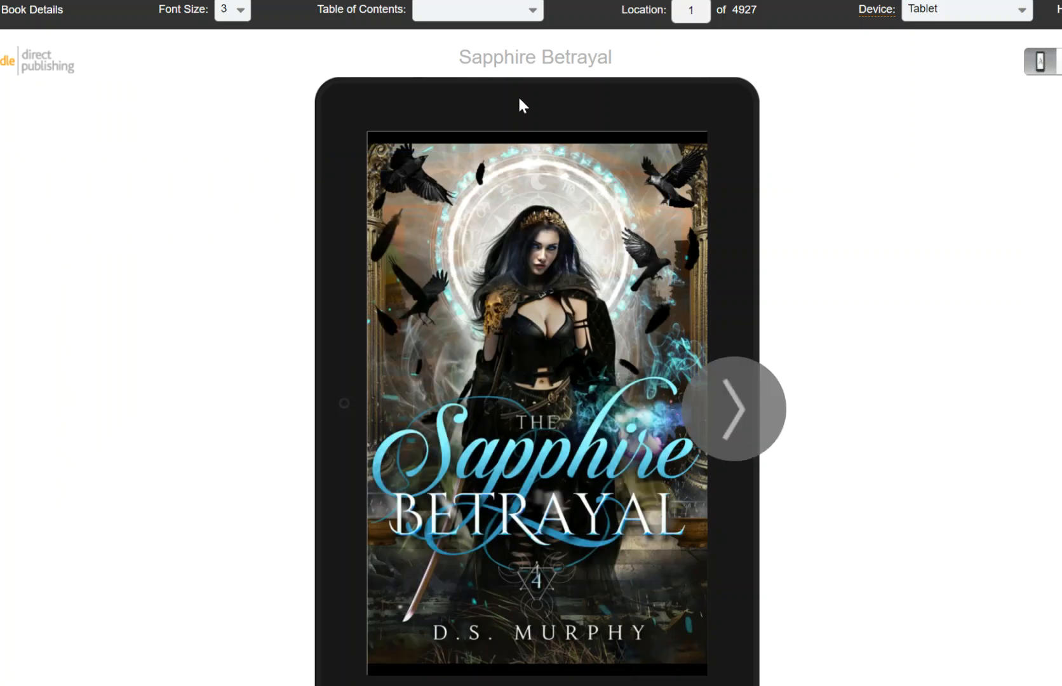
# Switch to the tablet preview of the book, examine the chapter list in its NCX View and close it.
pyautogui.click(521, 19)
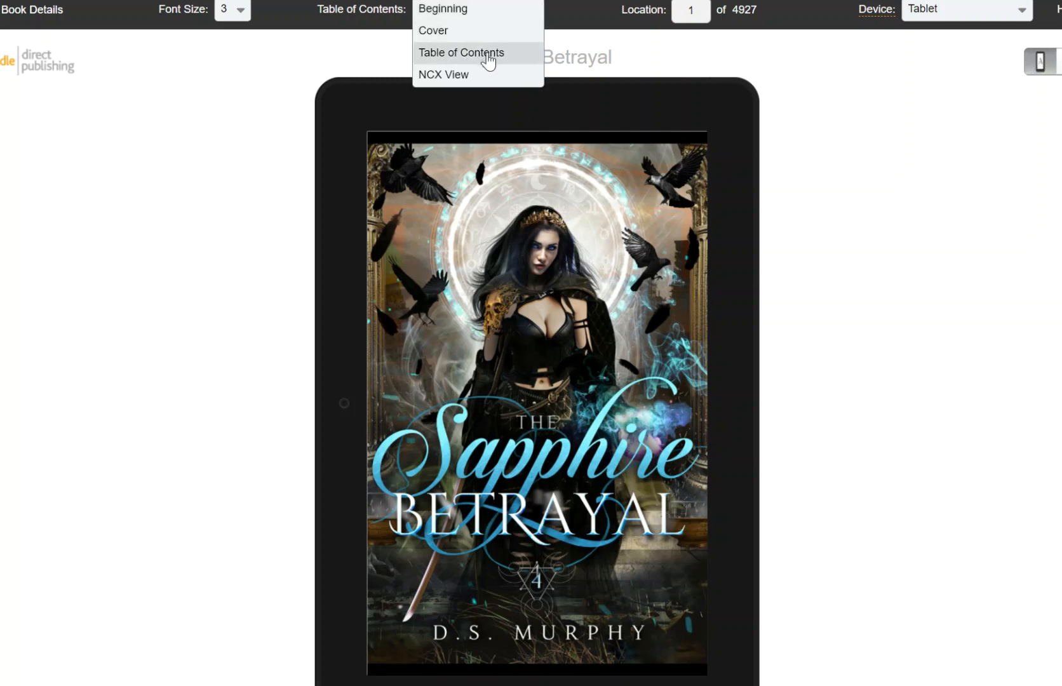
pyautogui.click(463, 76)
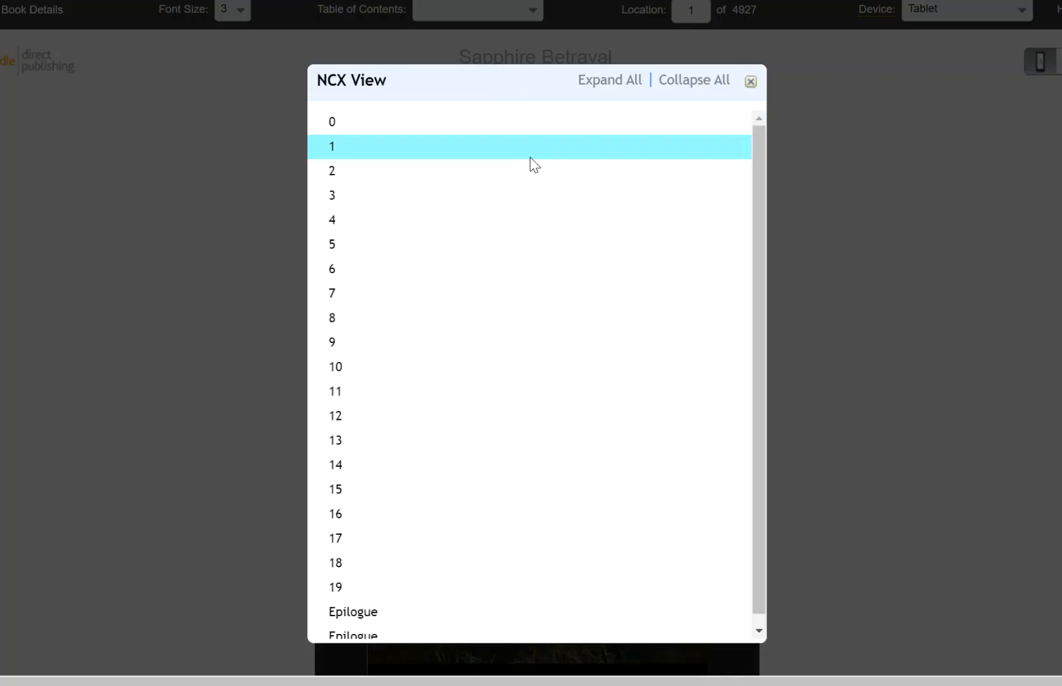
pyautogui.scroll(-1, 400, 559)
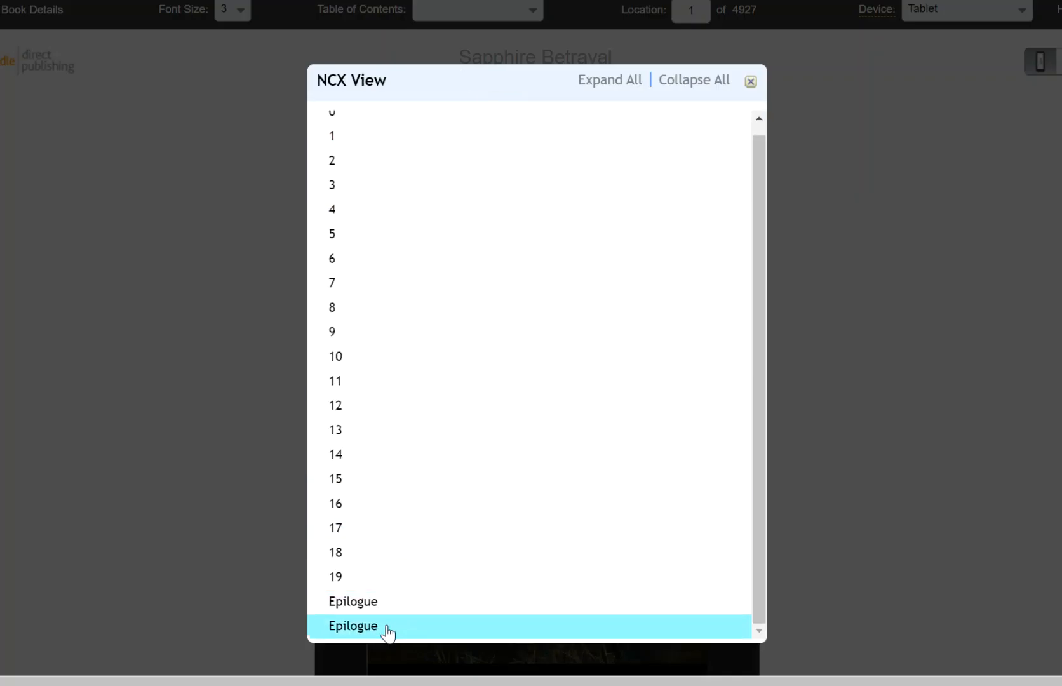
pyautogui.scroll(1, 367, 425)
pyautogui.scroll(-1, 381, 445)
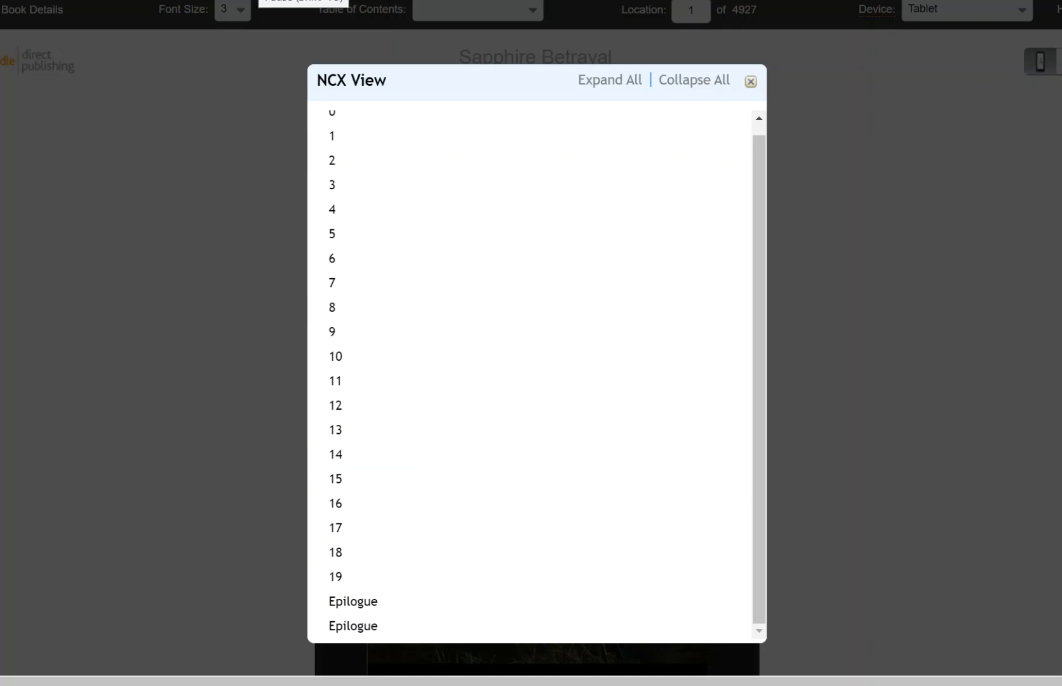
pyautogui.click(477, 10)
pyautogui.click(444, 9)
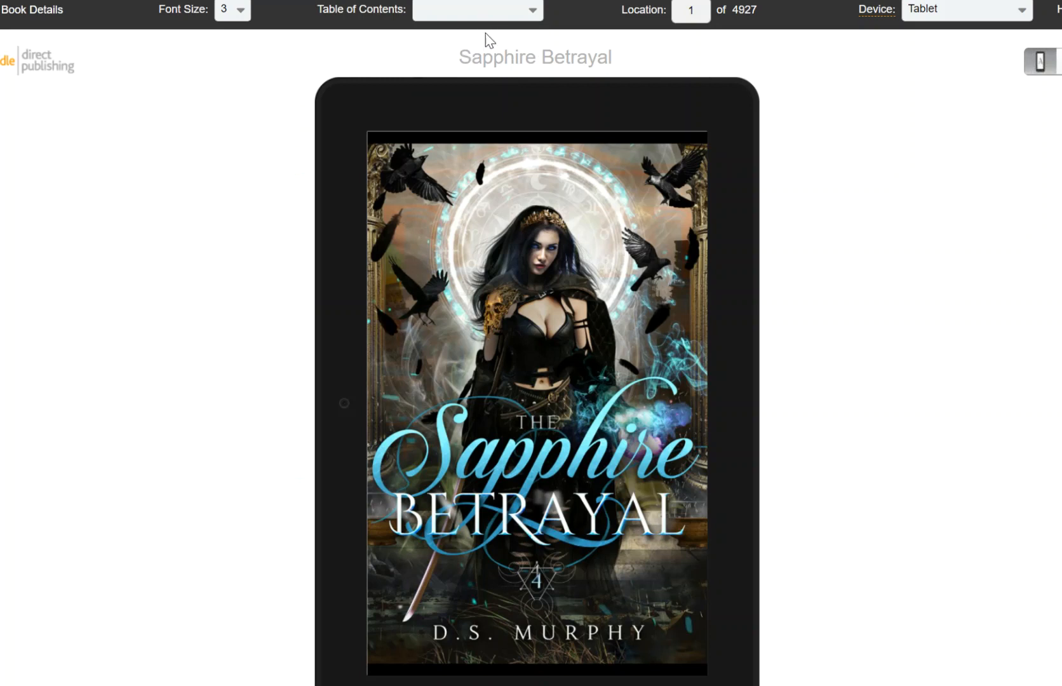
# Page through the tablet preview from the cover, past the table of contents page and into chapter 0.
pyautogui.click(721, 397)
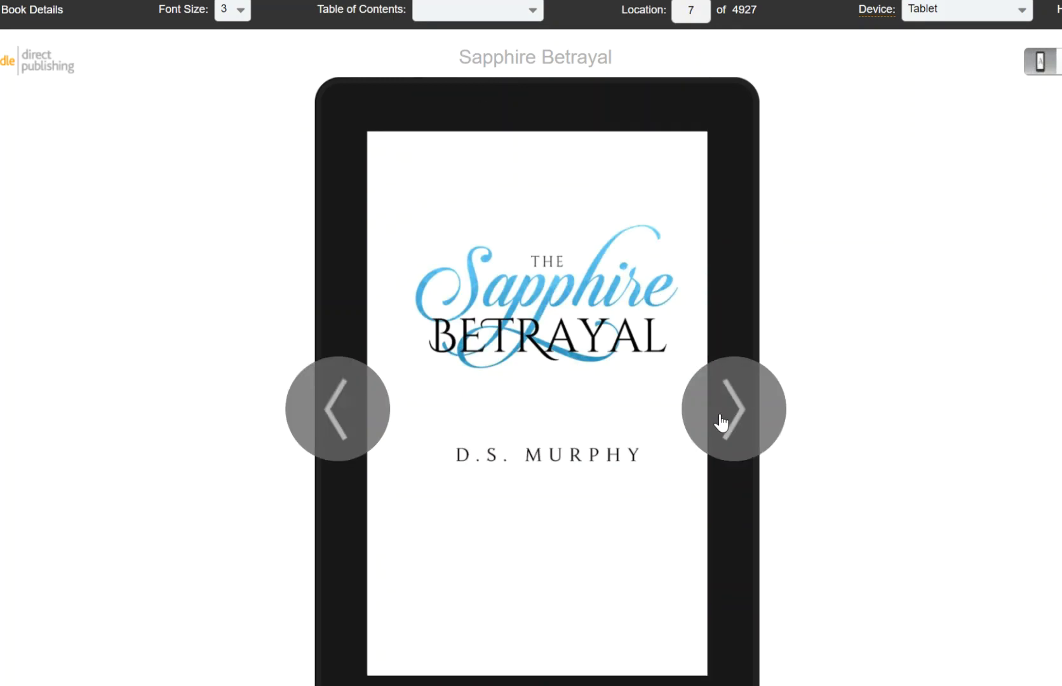
pyautogui.click(726, 416)
pyautogui.click(745, 424)
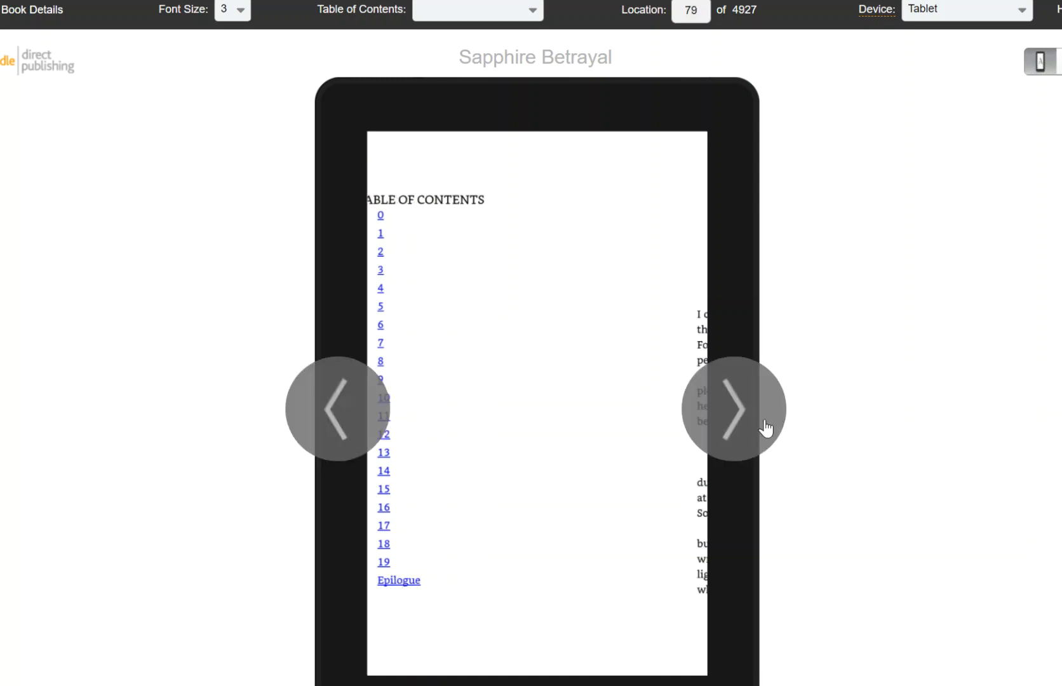
pyautogui.click(762, 428)
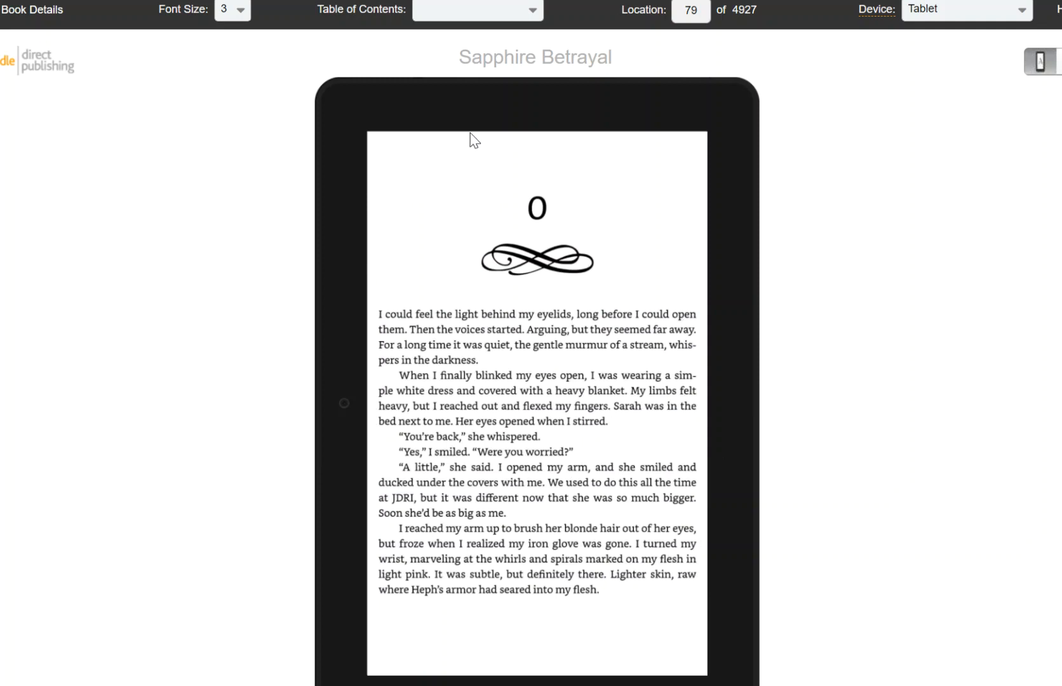
pyautogui.click(717, 391)
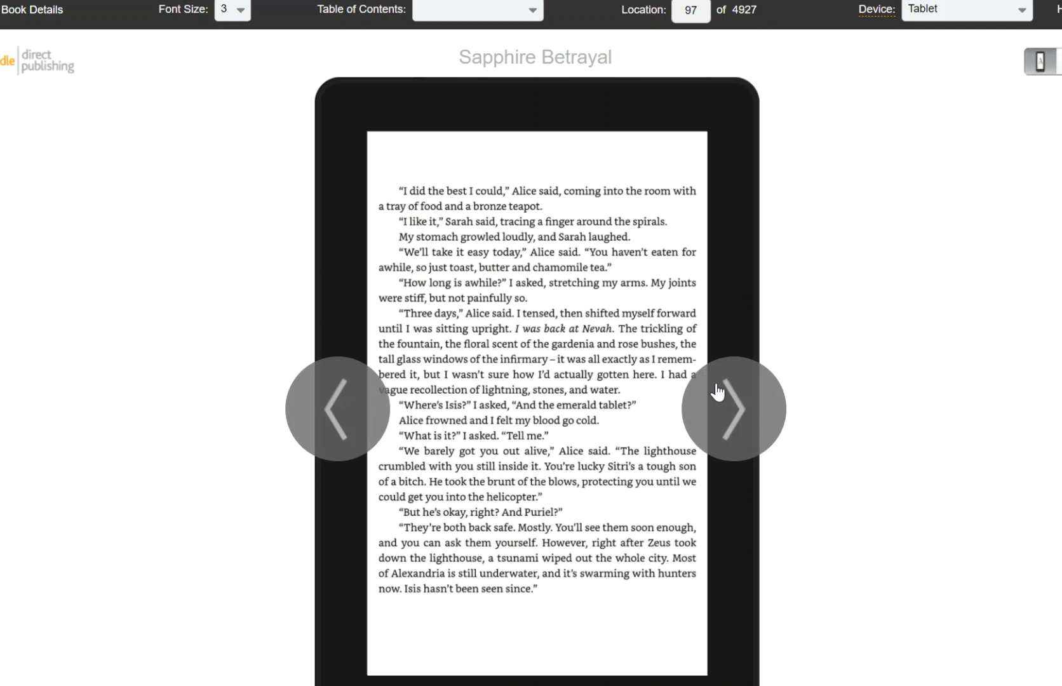
pyautogui.click(747, 388)
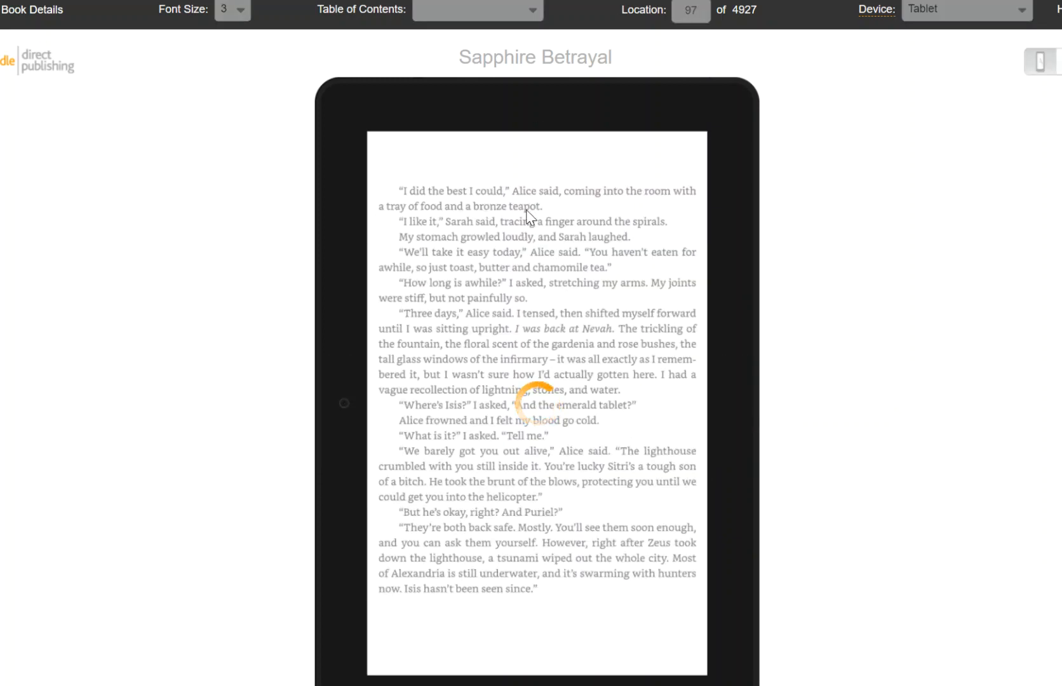
# Reopen the NCX View, check the entries from chapter 0 through the Epilogue and close the list.
pyautogui.click(512, 14)
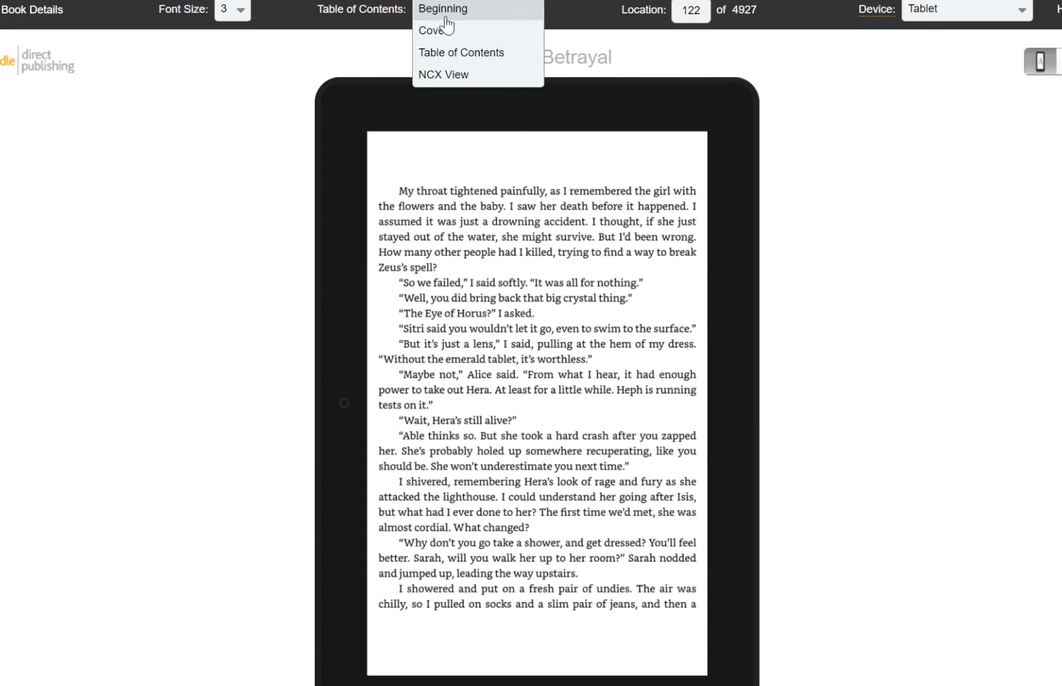
pyautogui.click(472, 74)
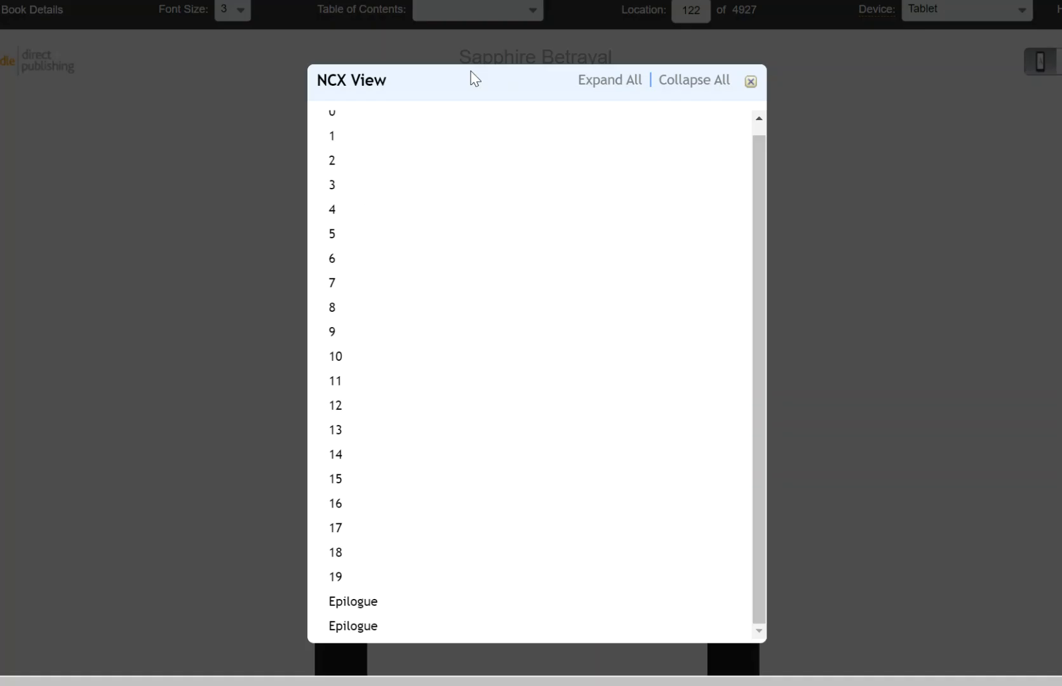
pyautogui.scroll(-3, 465, 221)
pyautogui.scroll(3, 427, 254)
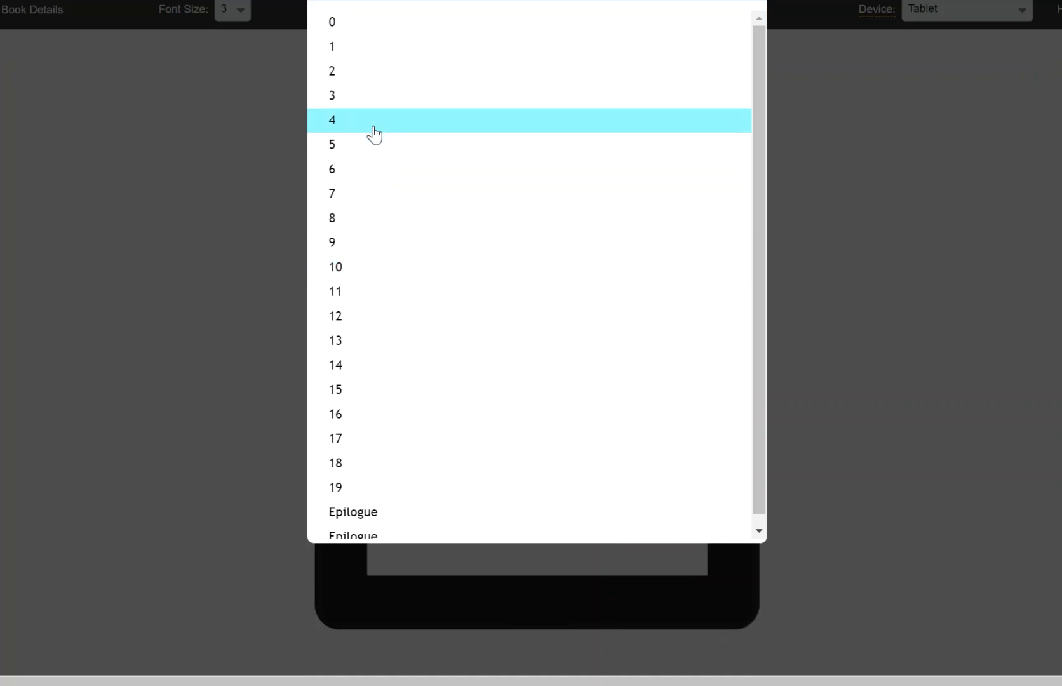
pyautogui.scroll(-1, 382, 592)
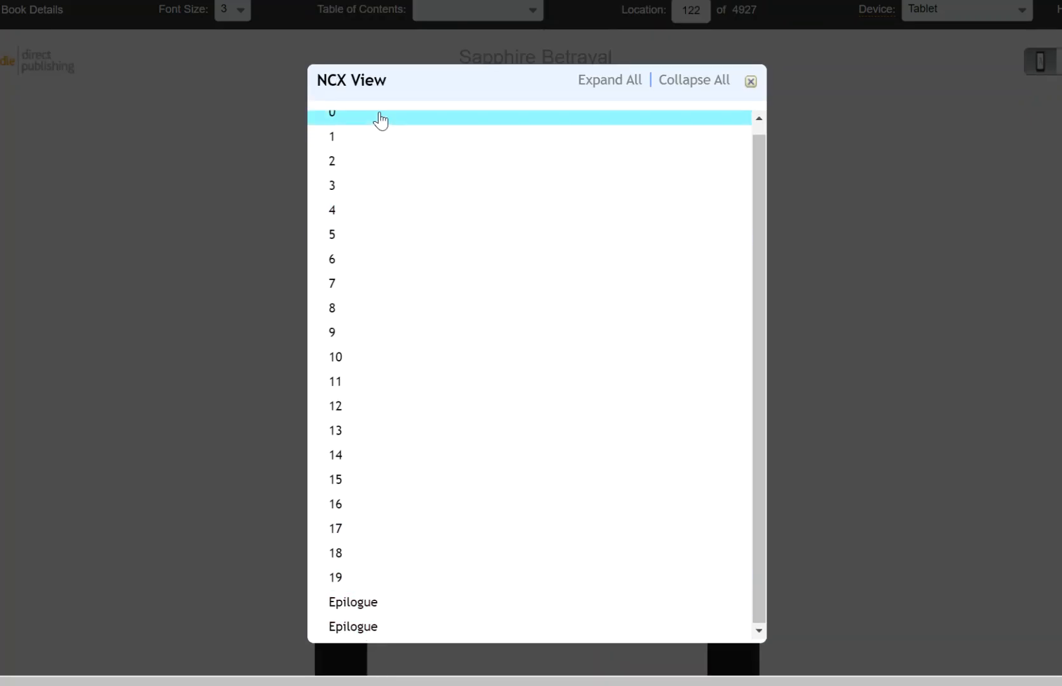
pyautogui.click(799, 220)
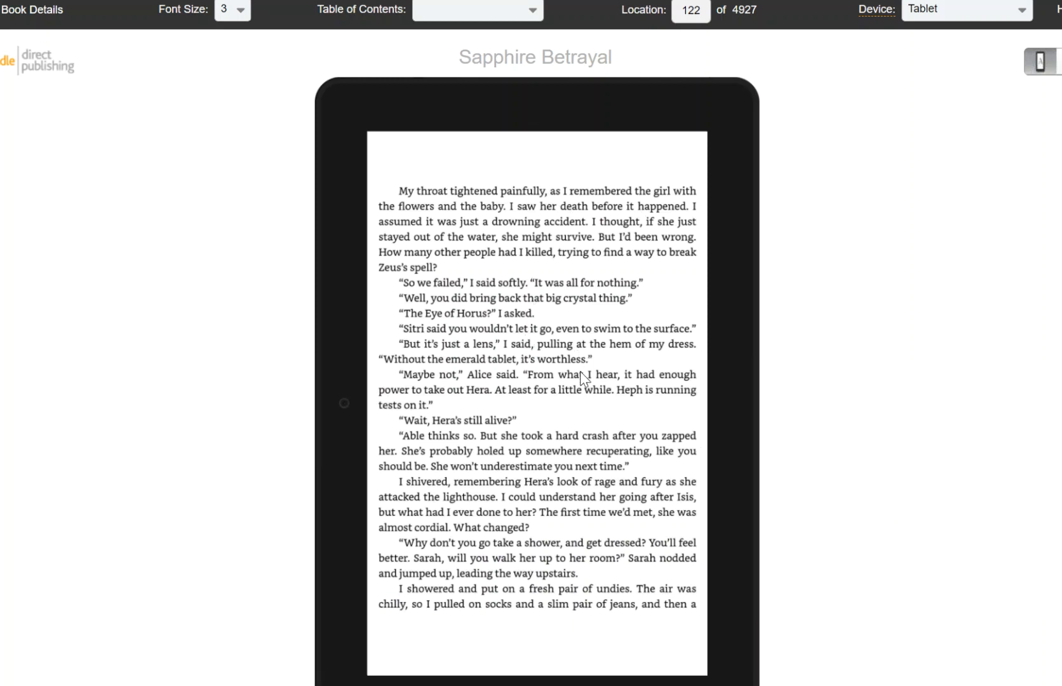
# Page two pages further through chapter 0 in the preview and display the available Table of Contents entries.
pyautogui.moveTo(707, 481)
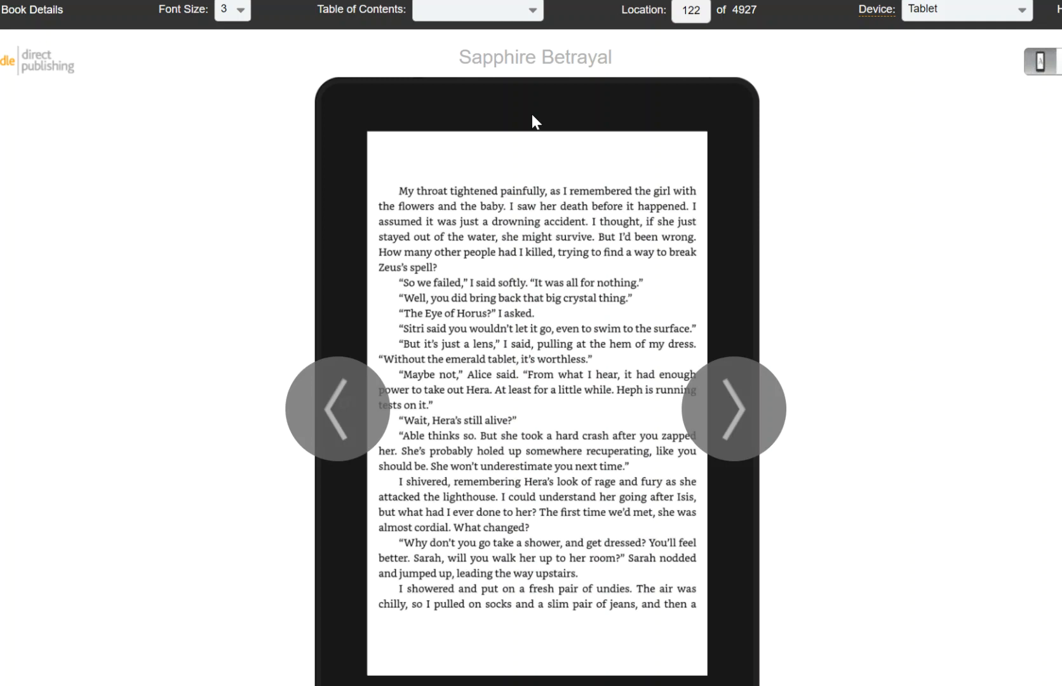
pyautogui.click(517, 10)
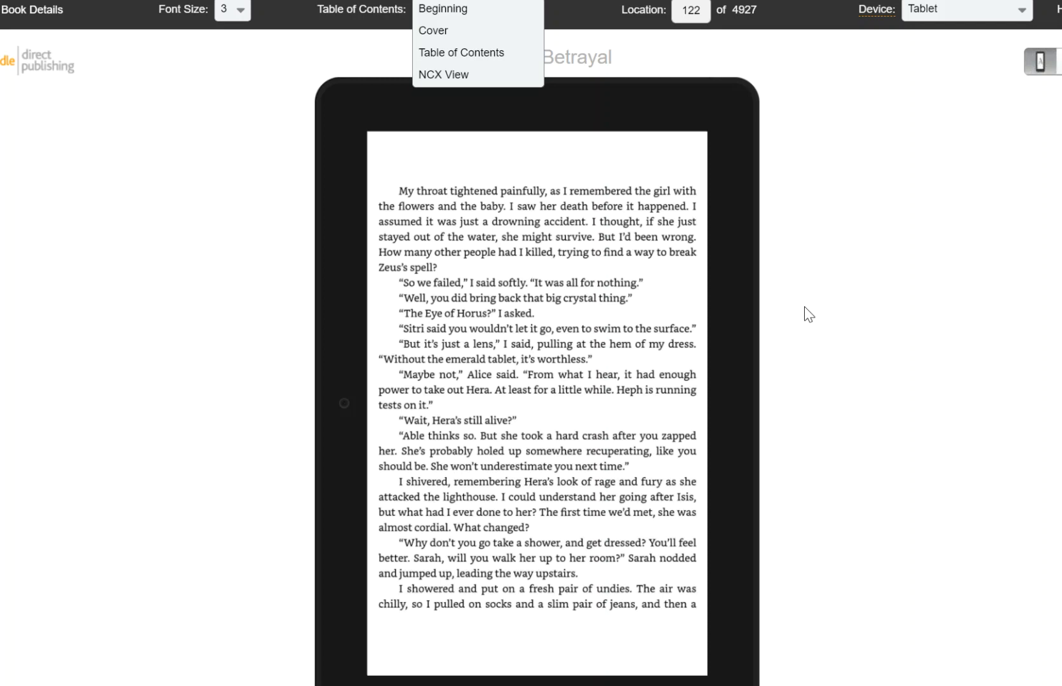
pyautogui.moveTo(721, 407)
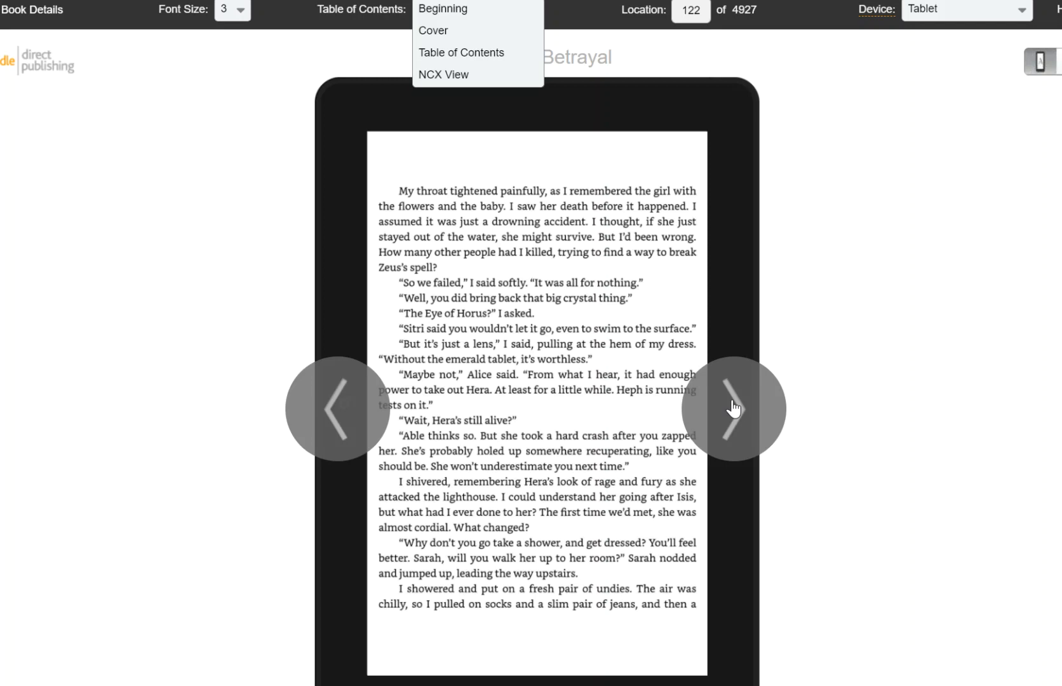
pyautogui.click(728, 407)
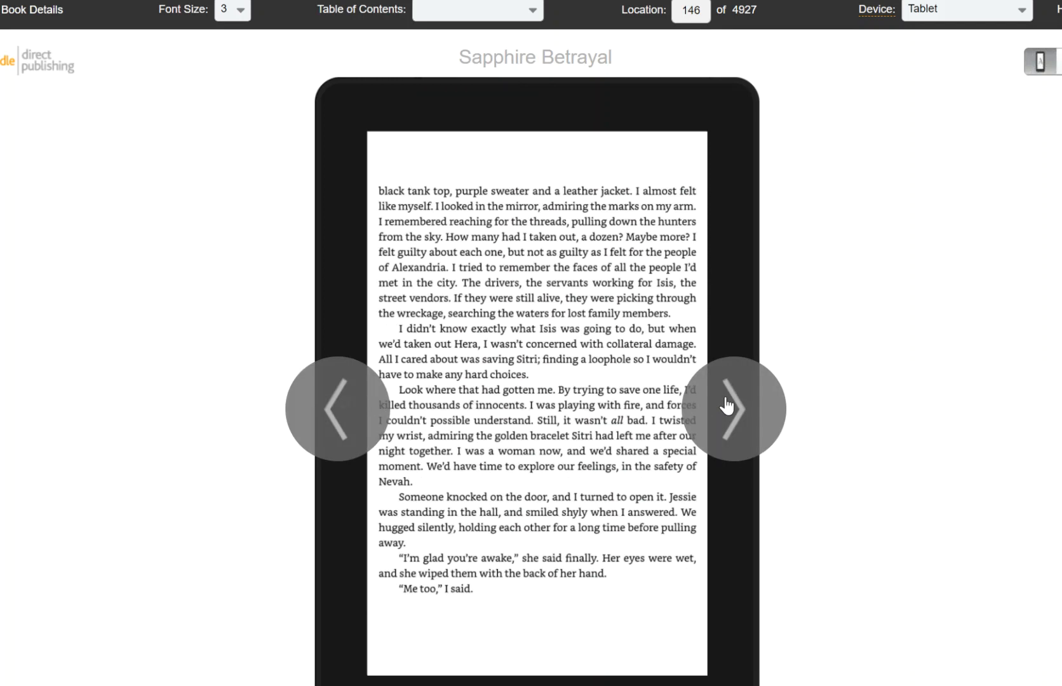
pyautogui.click(727, 405)
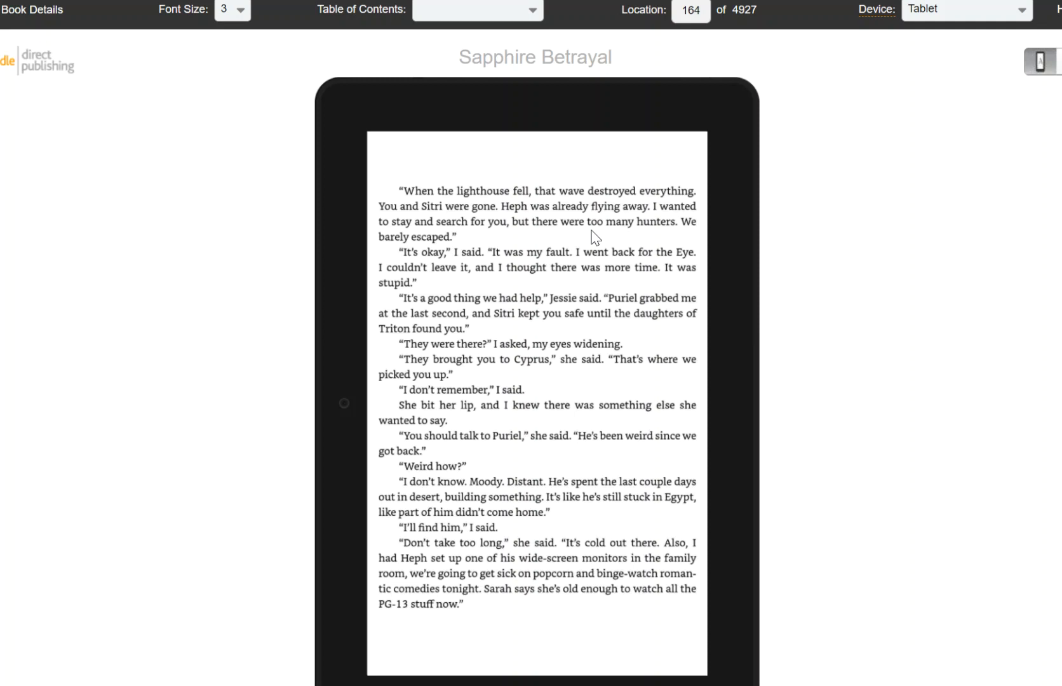
pyautogui.click(505, 27)
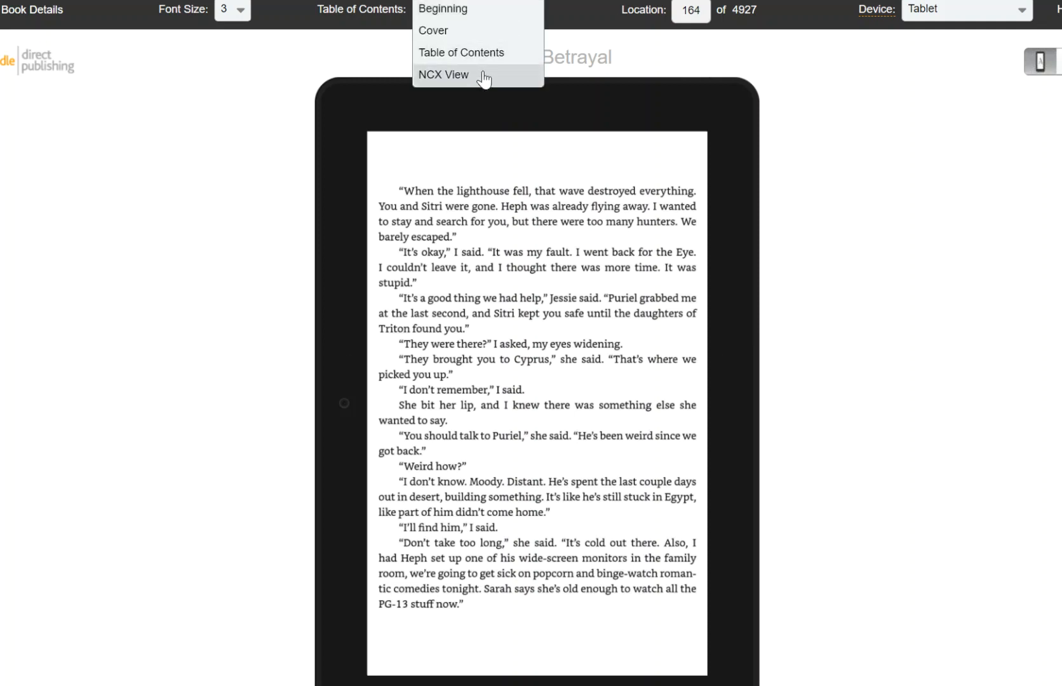